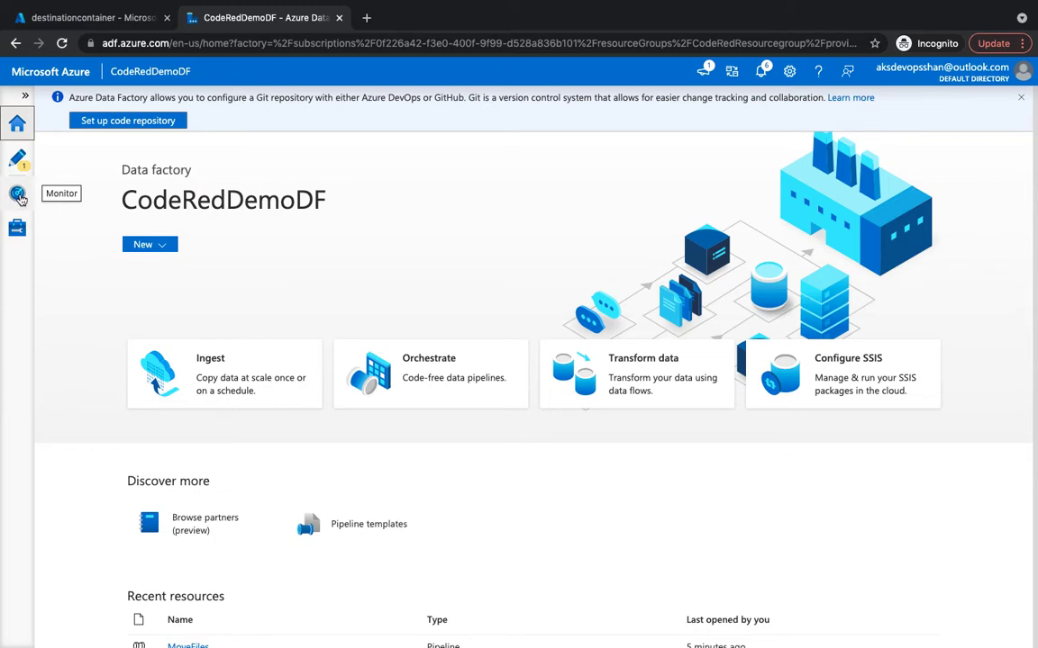
From Monitor, open the activity runs of the failed MoveFiles pipeline run.
click(18, 194)
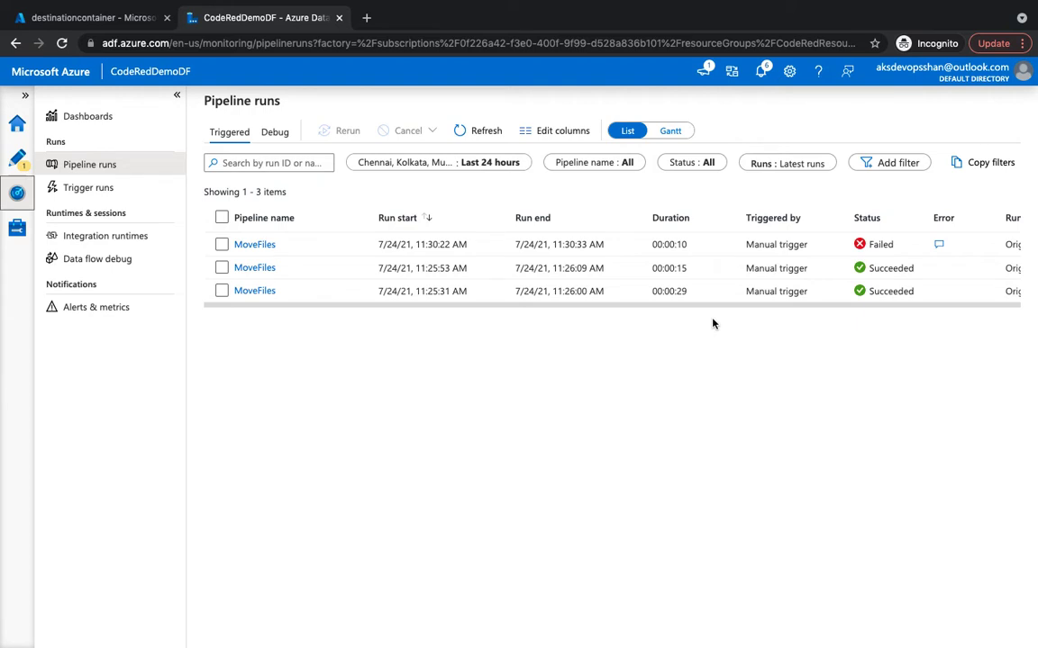
click(245, 246)
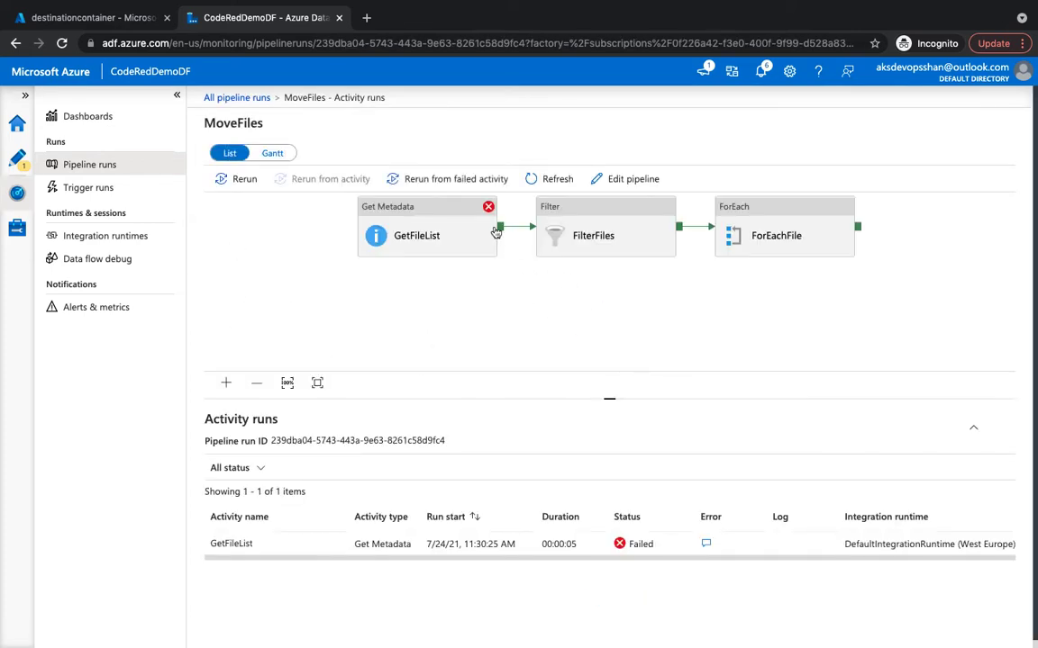
Read the GetFileList Get Metadata error details, then return to the Pipeline runs list.
click(709, 544)
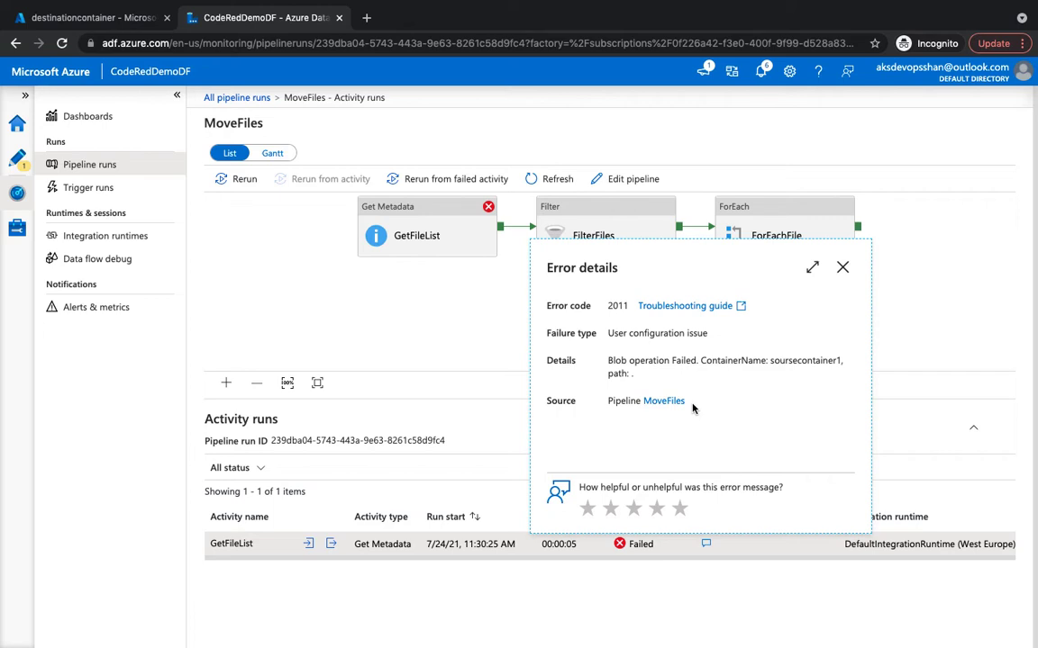
click(843, 268)
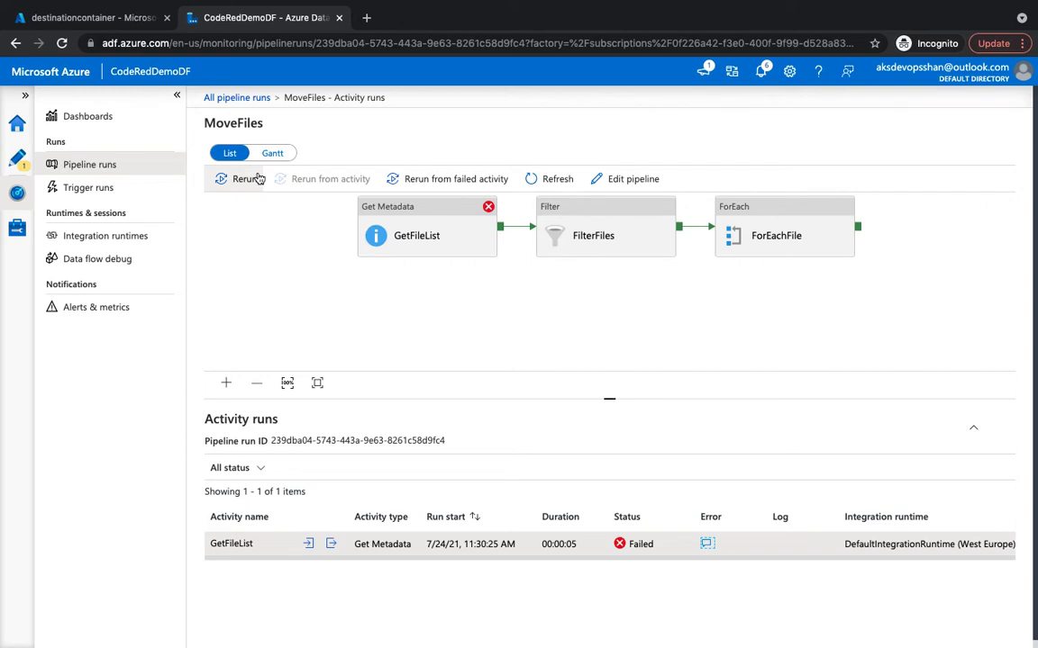
click(91, 165)
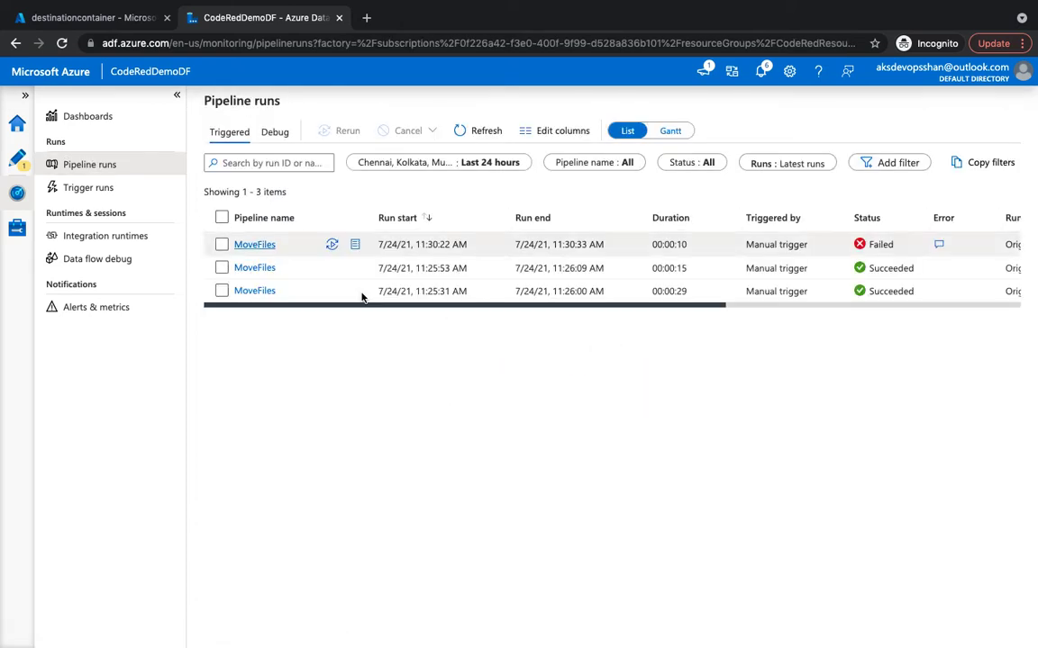
click(357, 246)
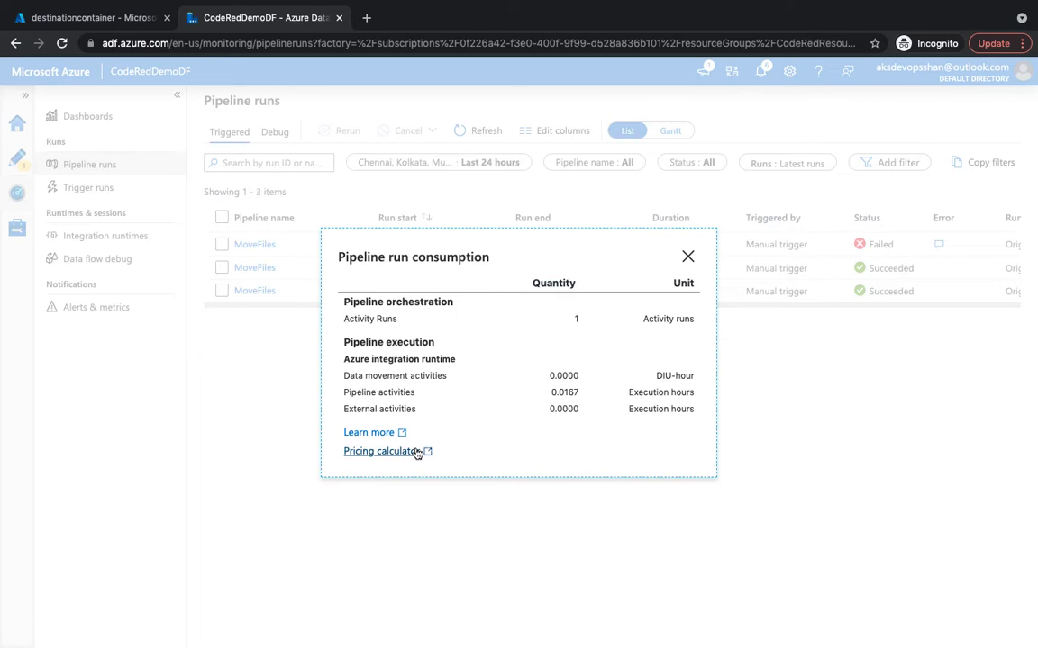
click(688, 256)
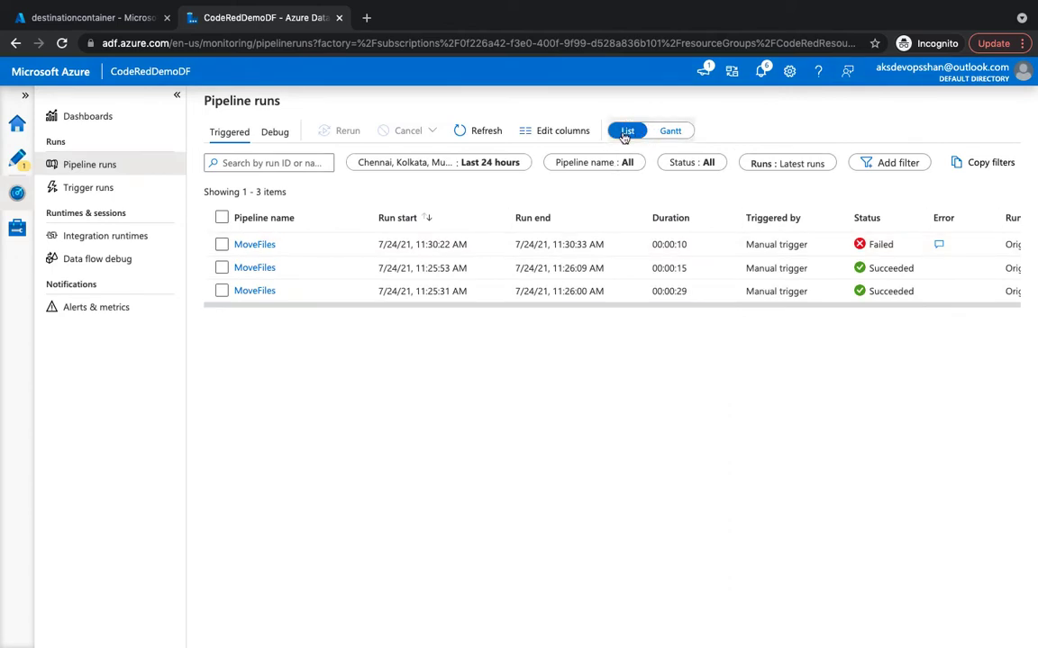
Switch pipeline runs to the Gantt view and inspect a succeeded MoveFiles run's details.
click(671, 131)
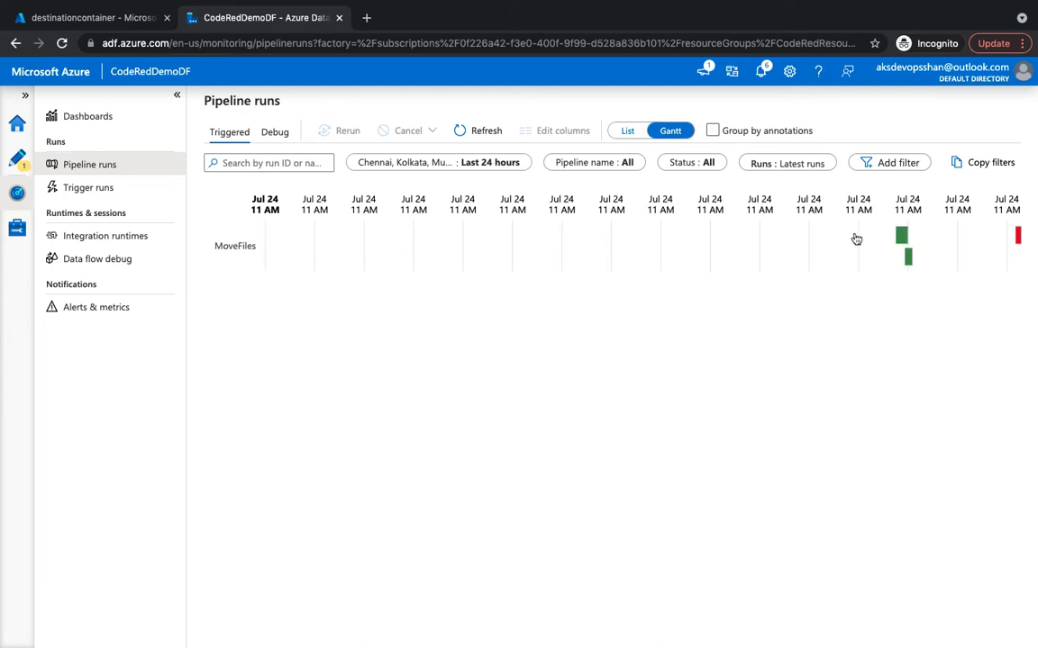
click(900, 235)
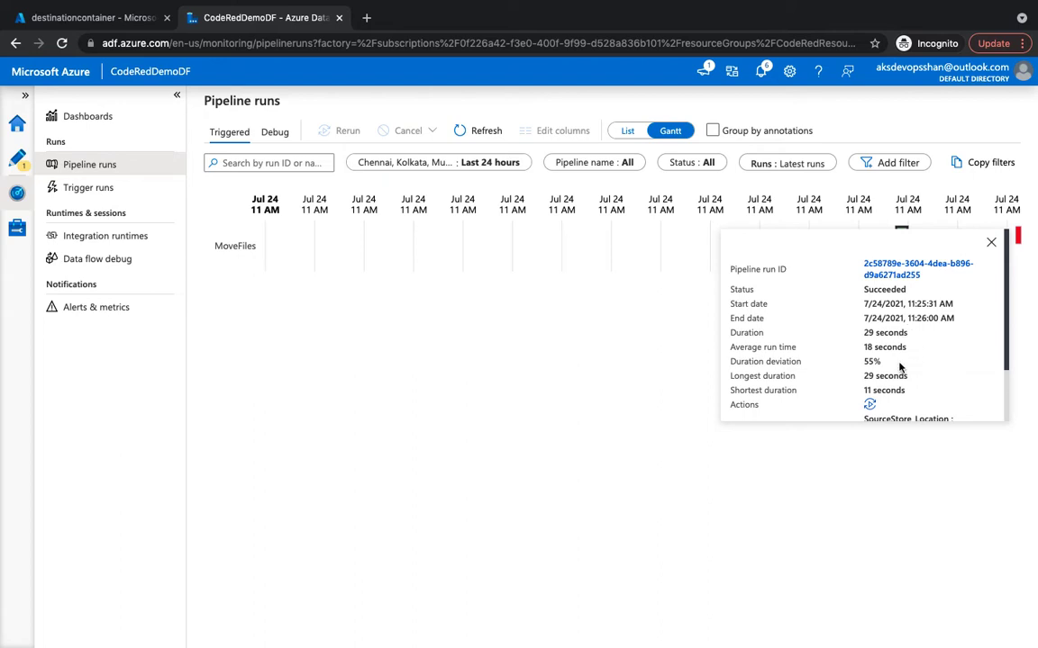
scroll(899, 367, down, 2)
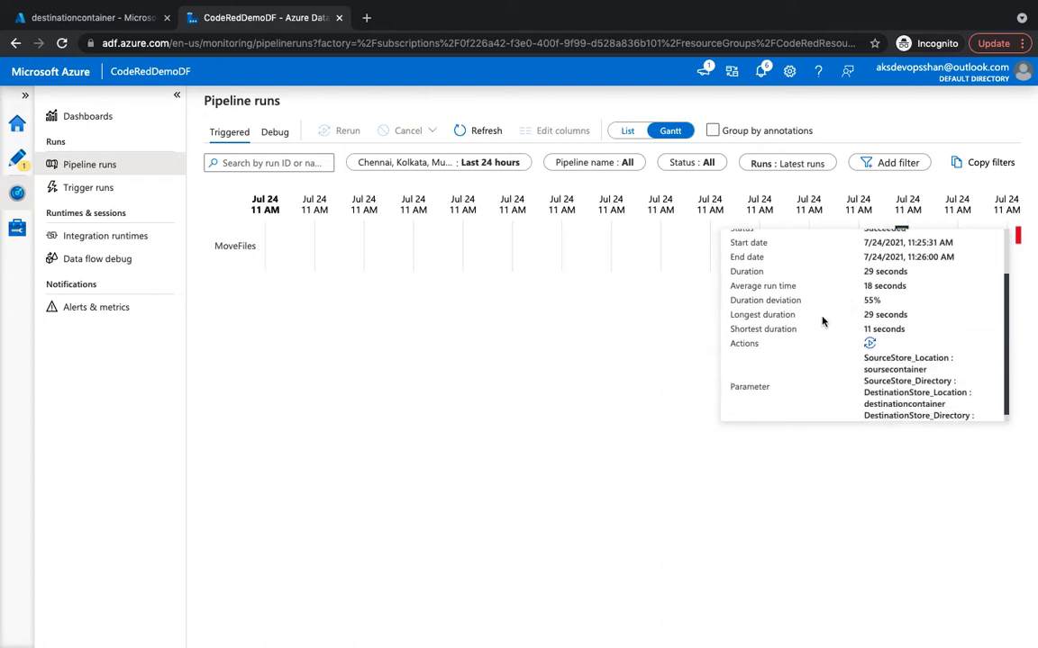
scroll(819, 325, down, 1)
scroll(818, 325, up, 3)
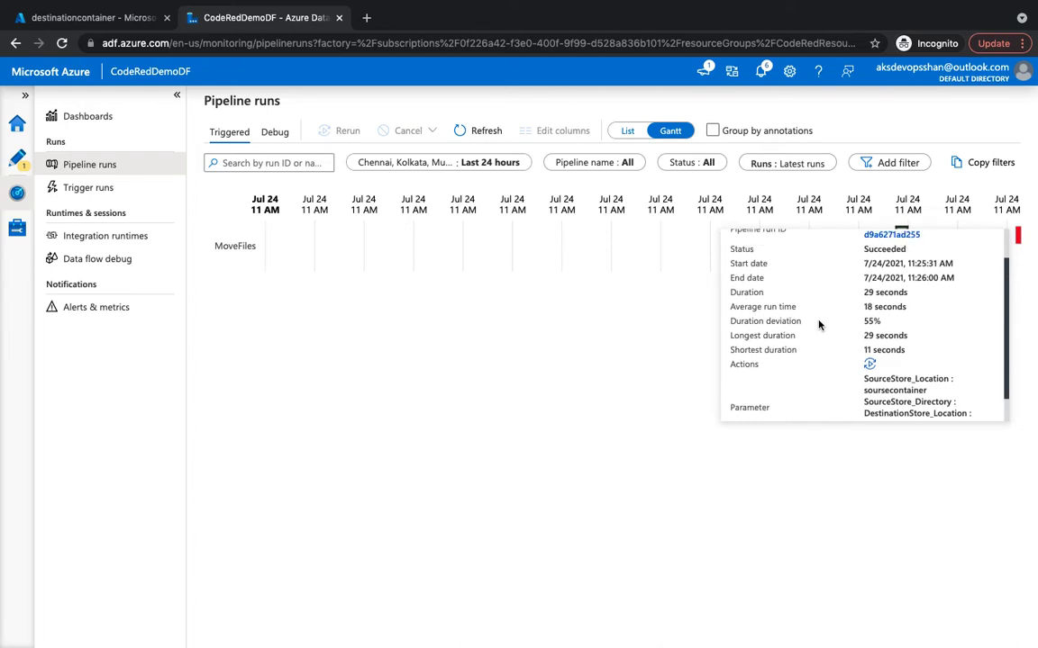
click(992, 244)
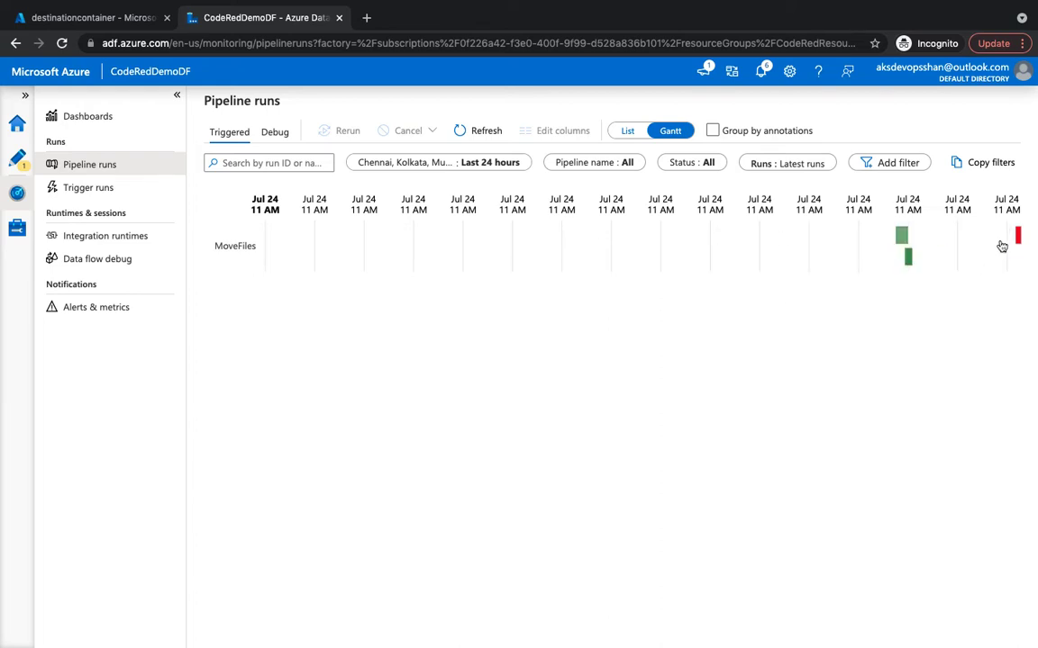
Inspect the failed run, group the Gantt chart by annotations, and go to Alerts & metrics.
click(1015, 235)
scroll(924, 357, down, 2)
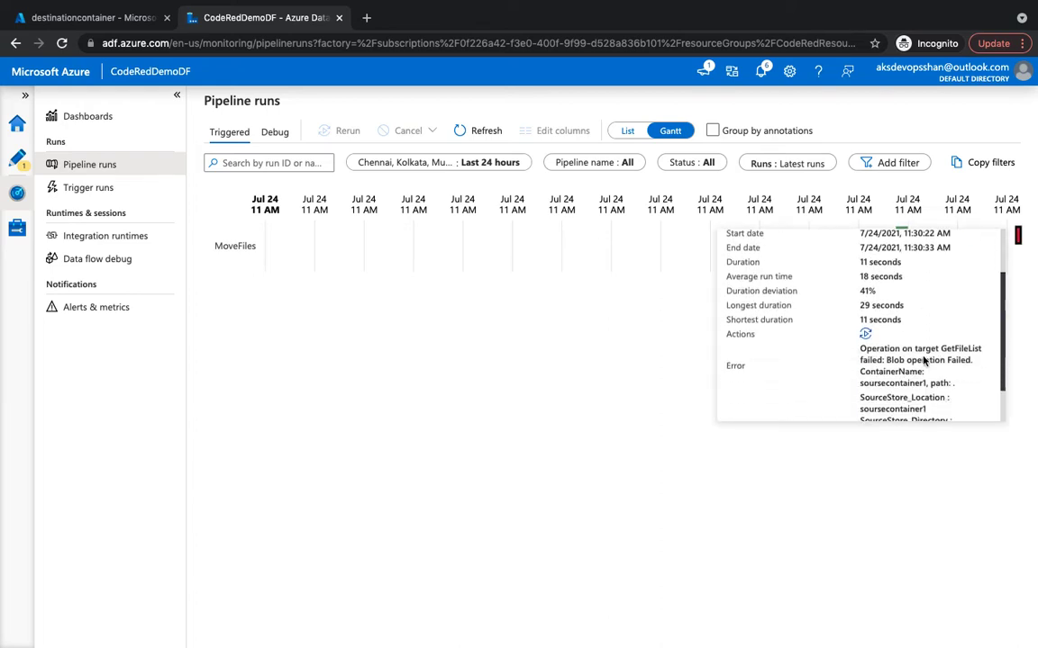
scroll(922, 362, up, 2)
scroll(922, 361, down, 2)
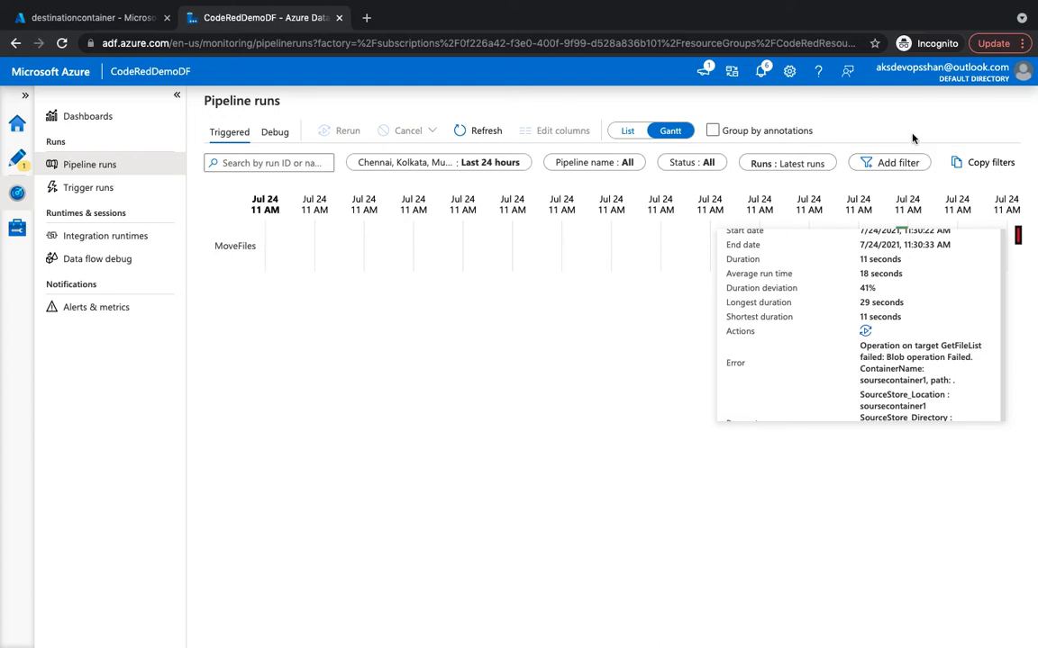
click(800, 132)
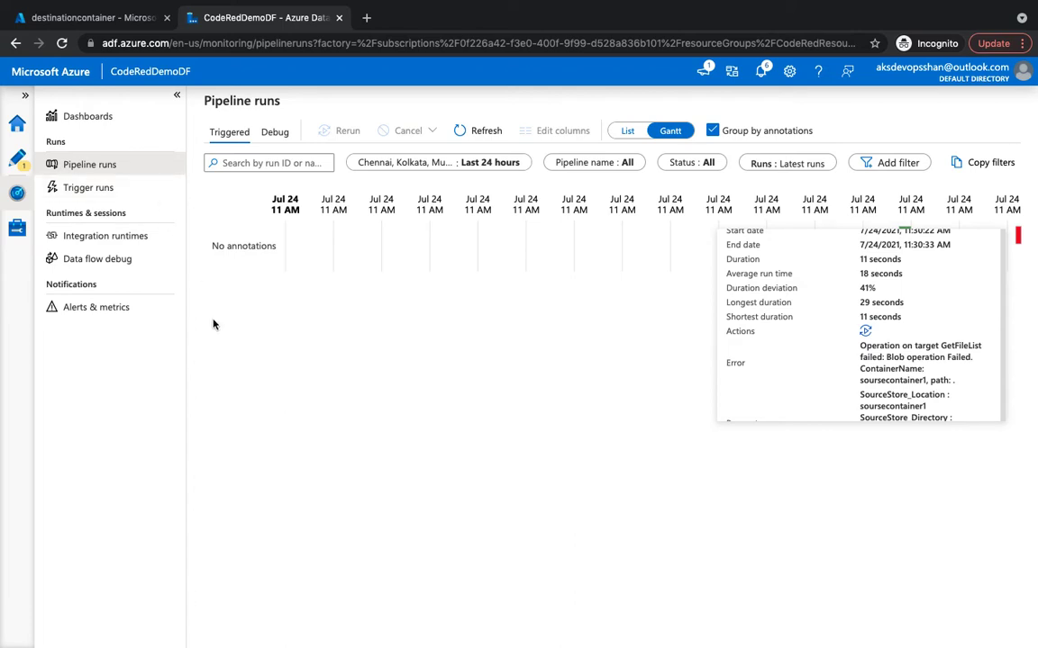
click(87, 310)
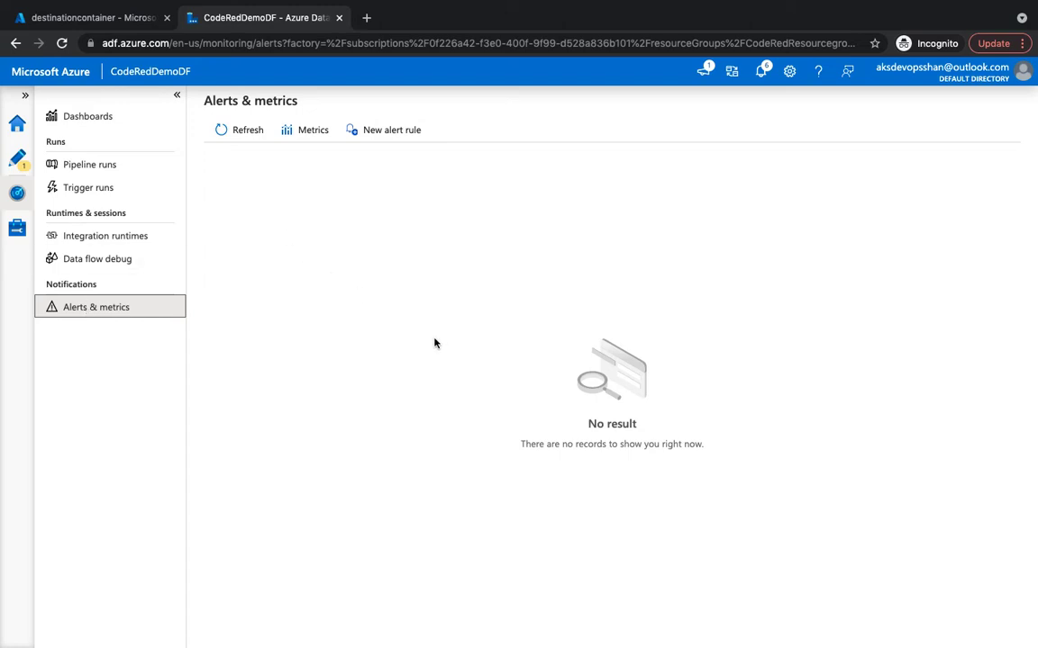
Create a new alert rule 'FailedPipeline' with description 'Pipeline Failing alert' and severity Sev0.
click(389, 132)
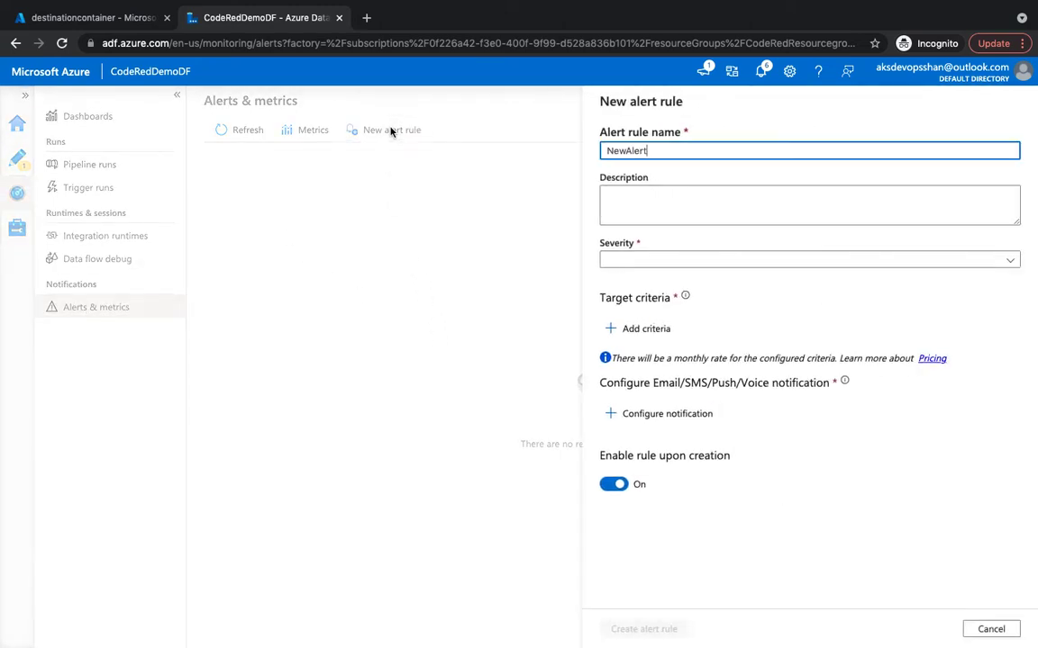
double_click(657, 151)
text(FailedPipeline)
click(731, 219)
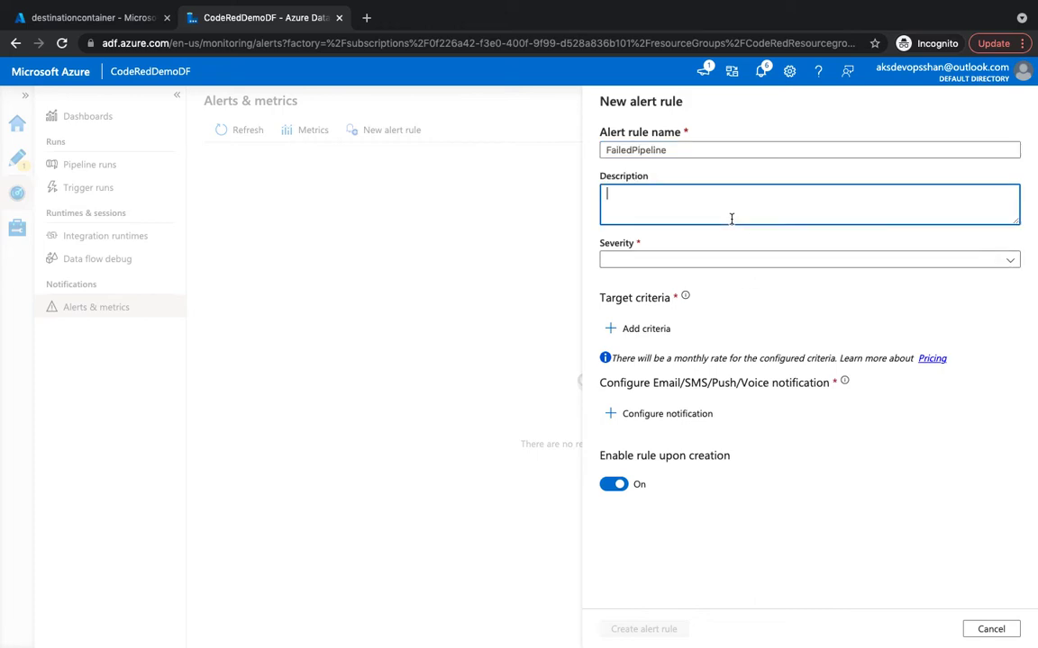
text(Pipeline Failing alert)
click(640, 194)
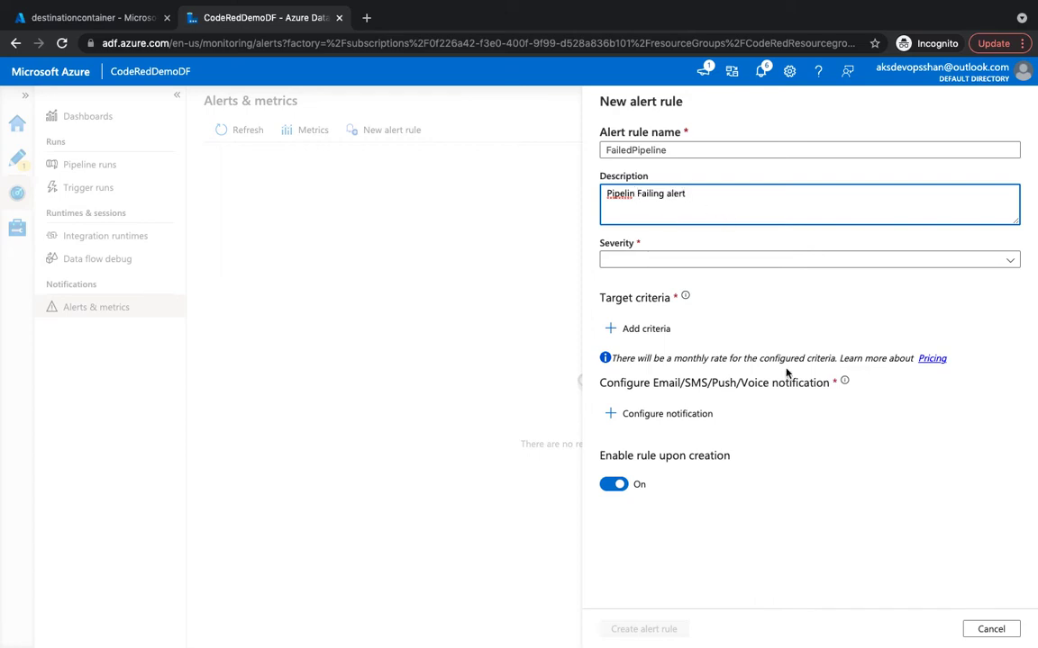
text(e)
click(657, 262)
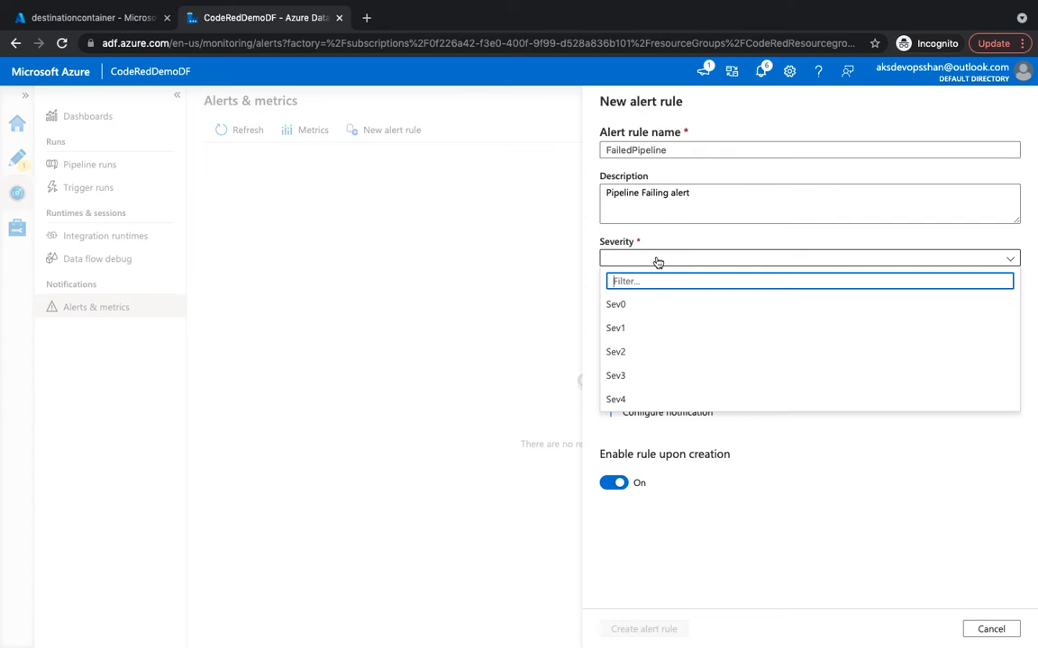
click(647, 311)
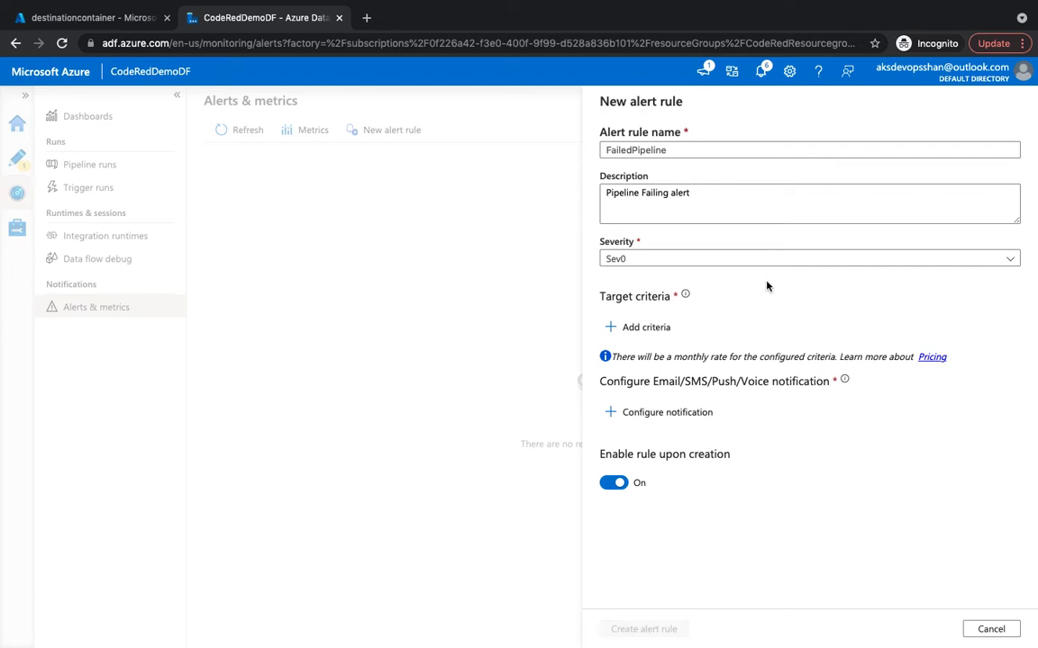
Add a criterion based on the 'Failed pipeline runs metrics' signal.
click(656, 330)
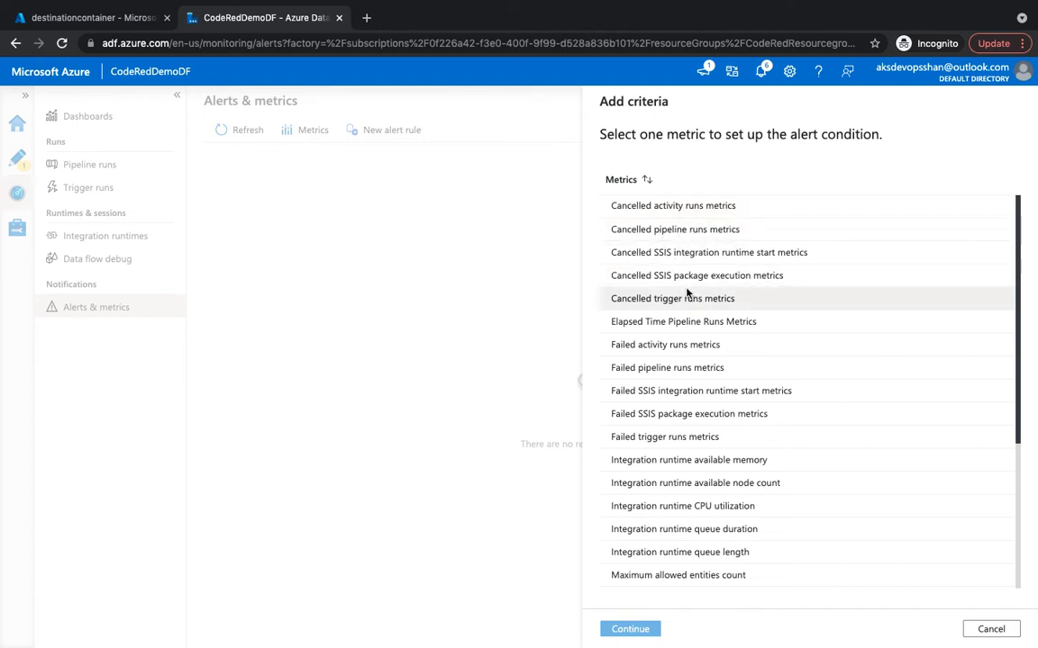
scroll(686, 293, down, 1)
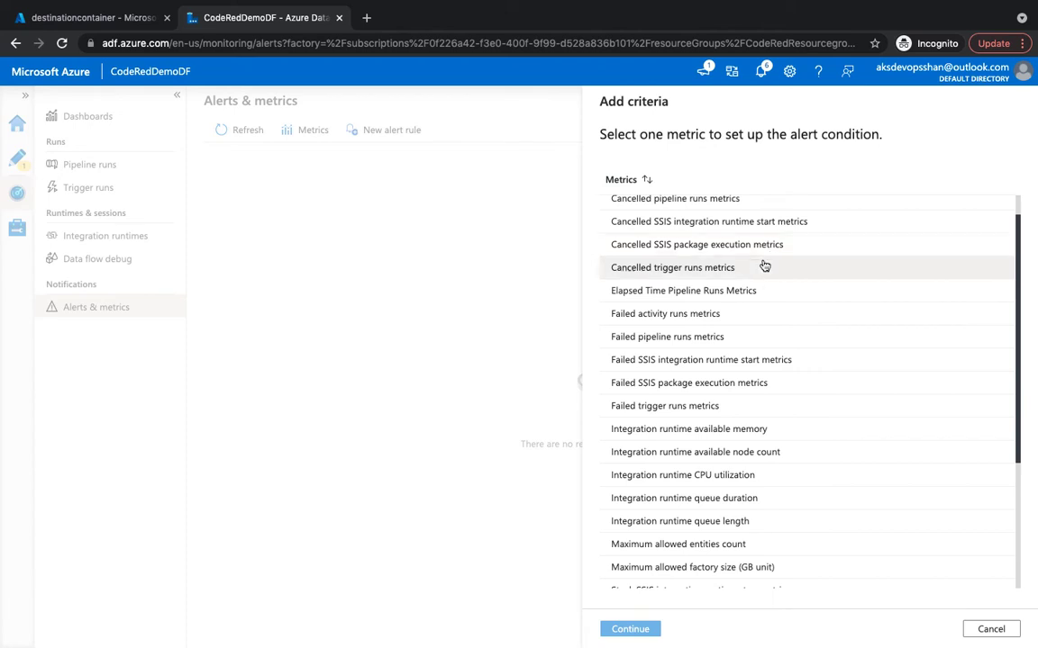
scroll(669, 283, down, 1)
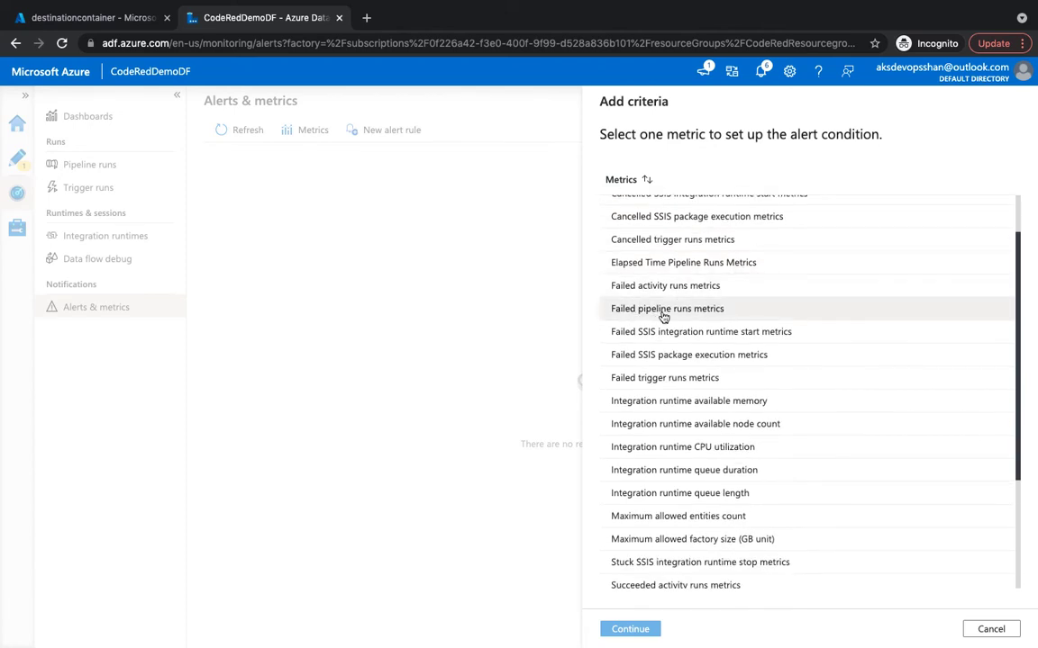
scroll(679, 312, down, 1)
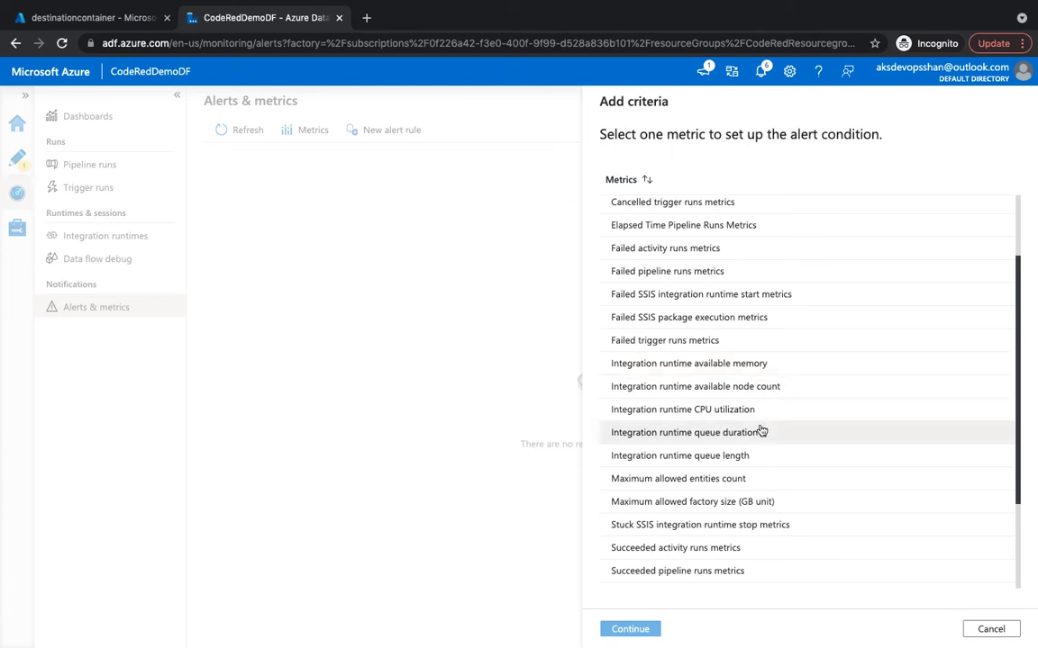
scroll(756, 442, down, 5)
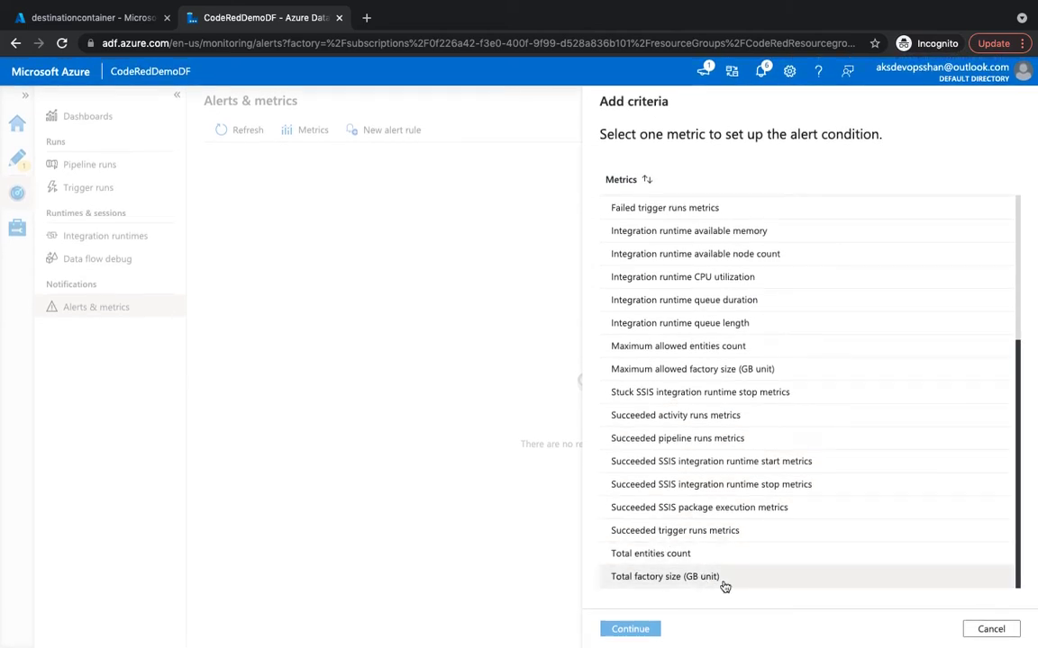
scroll(725, 585, up, 5)
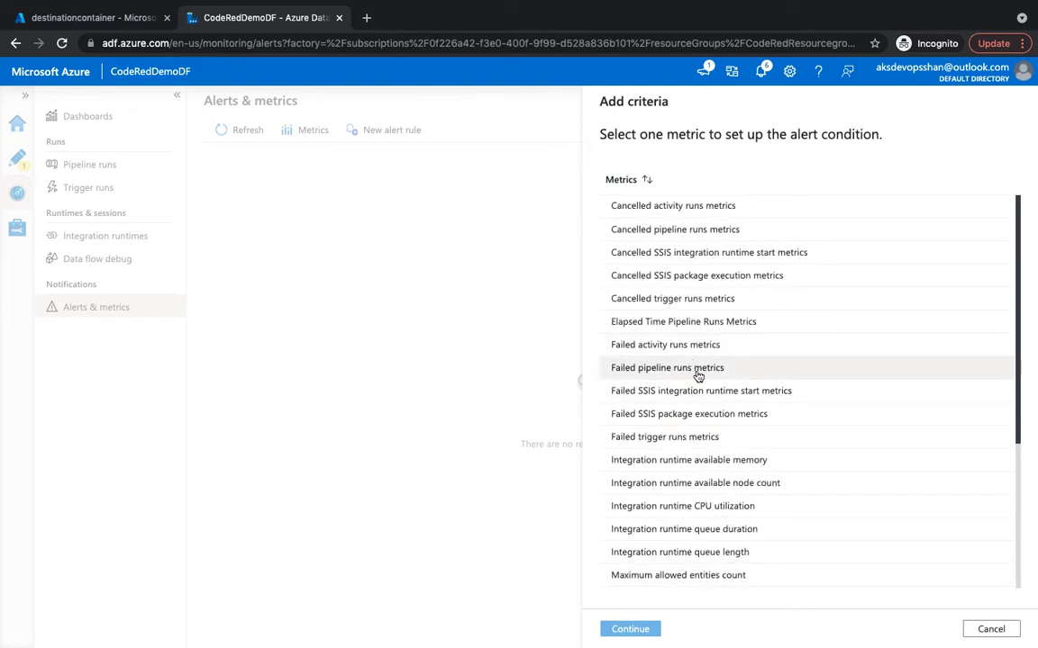
click(665, 371)
click(630, 628)
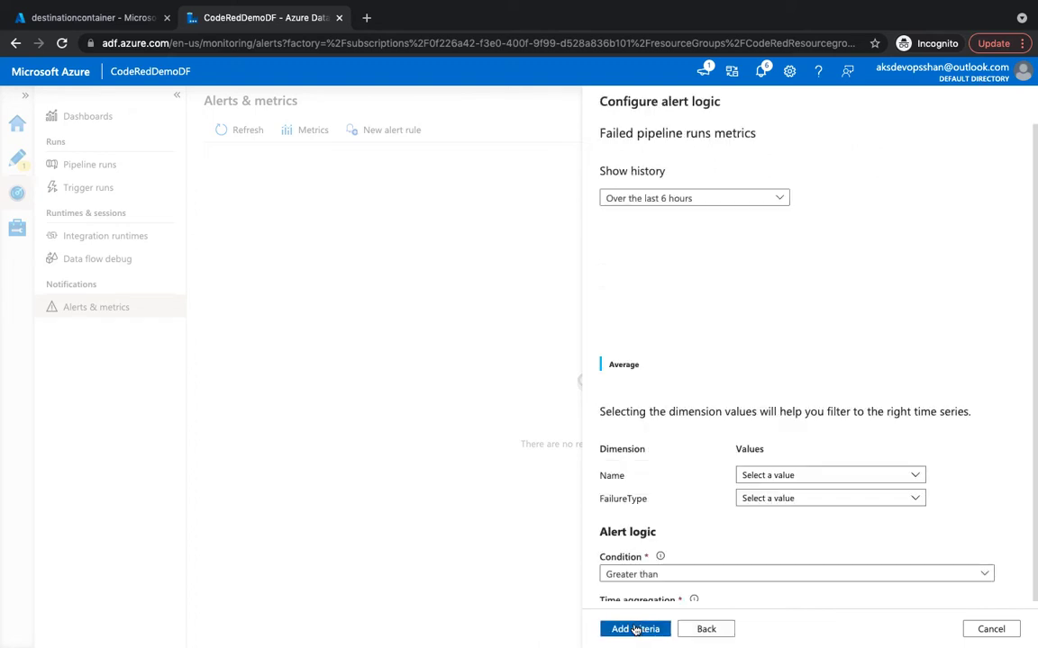
Filter the criterion to pipeline MoveFiles and failure types UserError, SystemError and BadGateway.
click(835, 473)
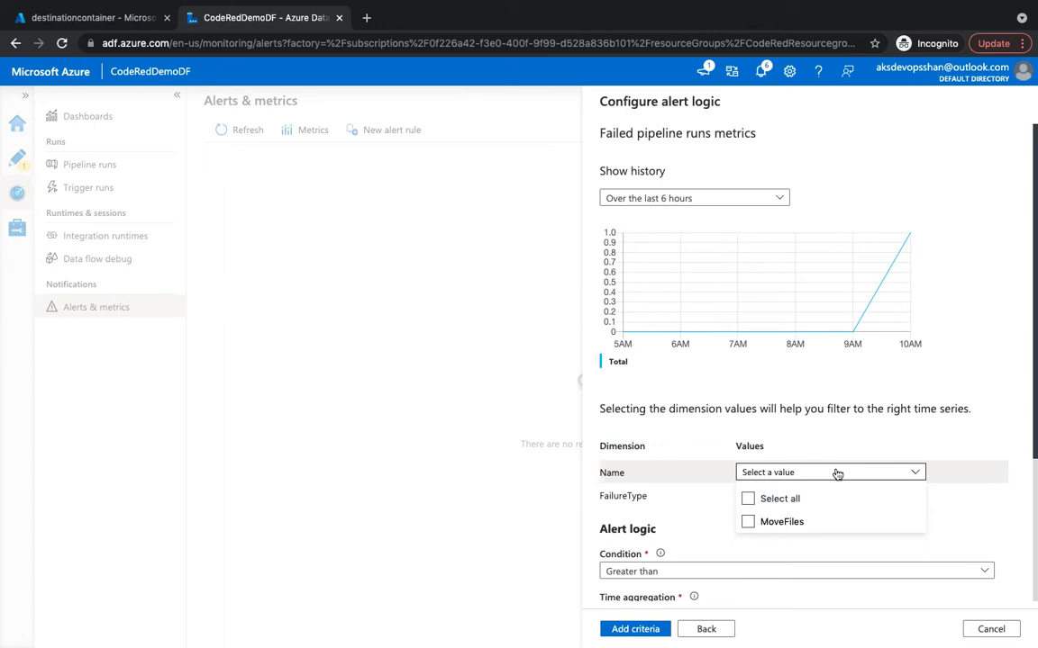
click(688, 200)
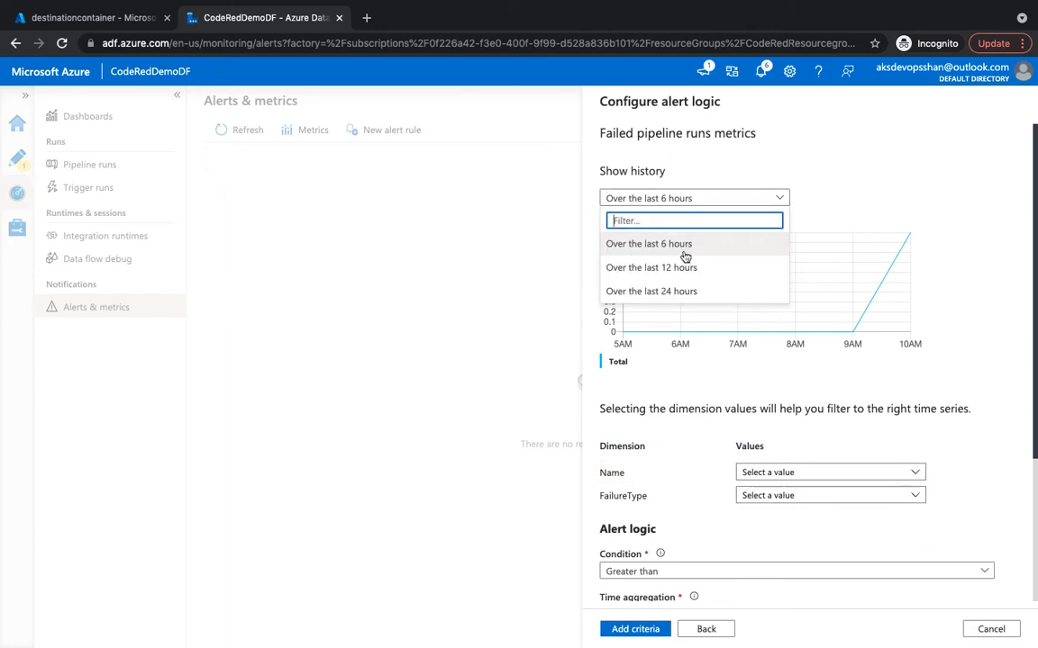
click(722, 244)
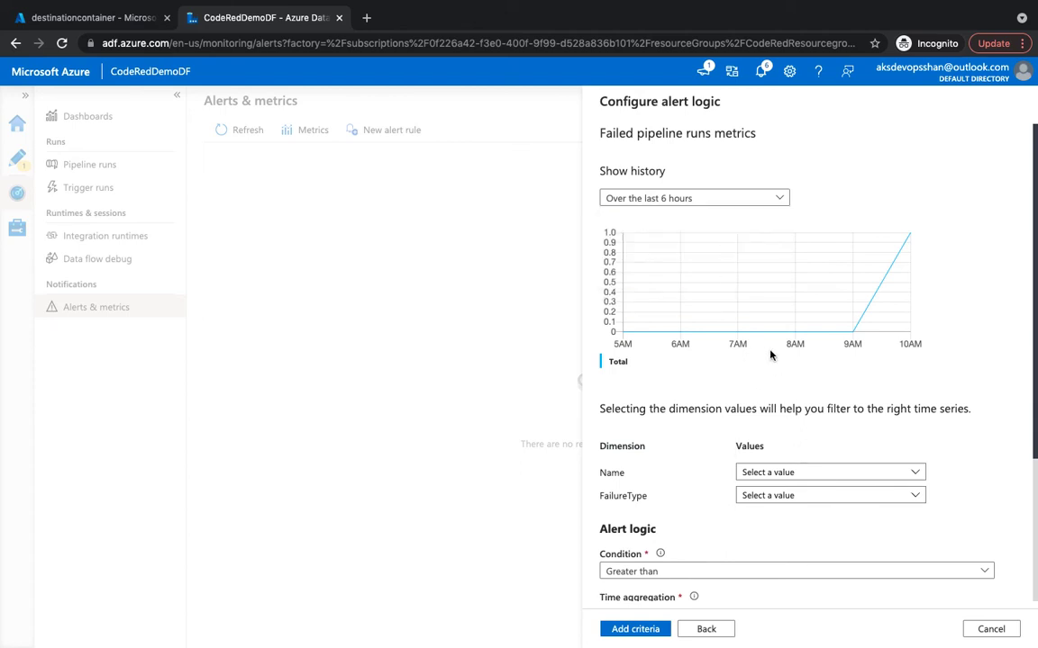
click(801, 475)
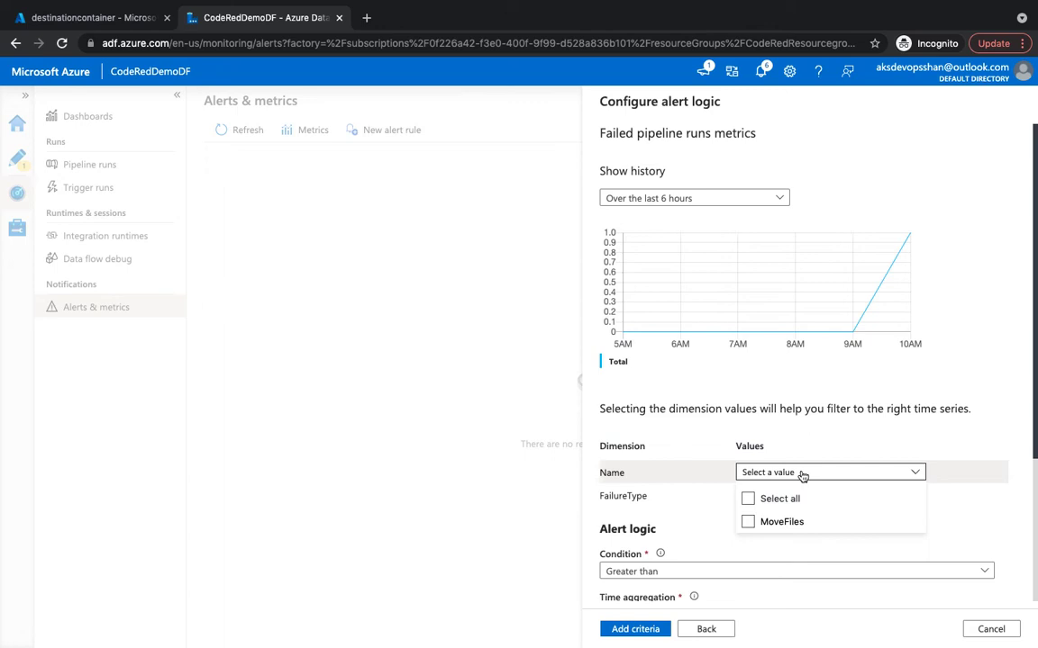
click(807, 528)
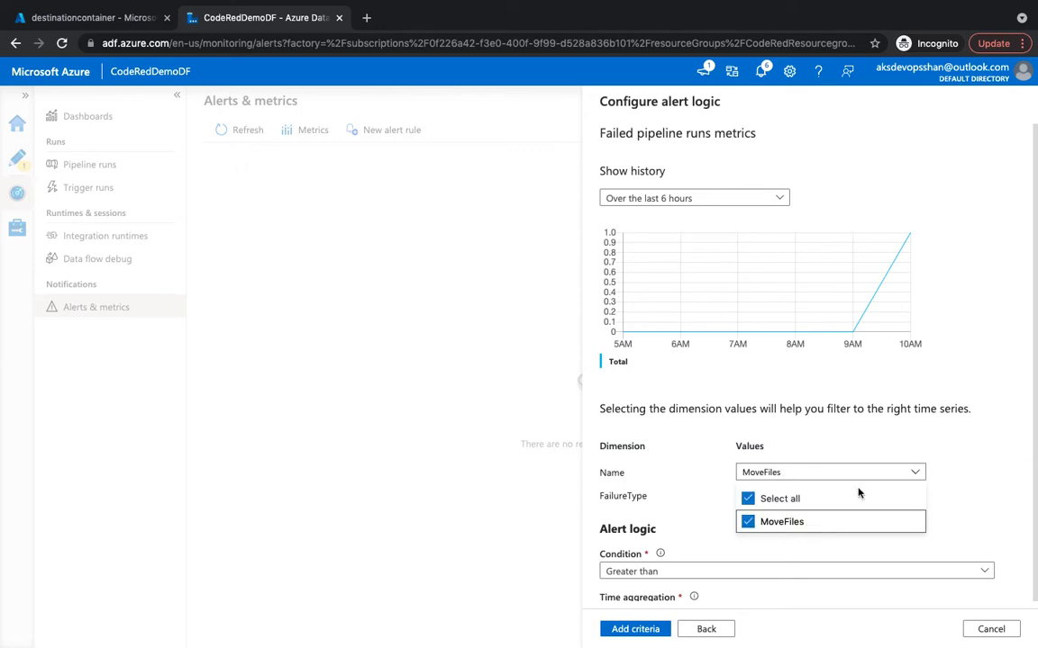
click(1010, 409)
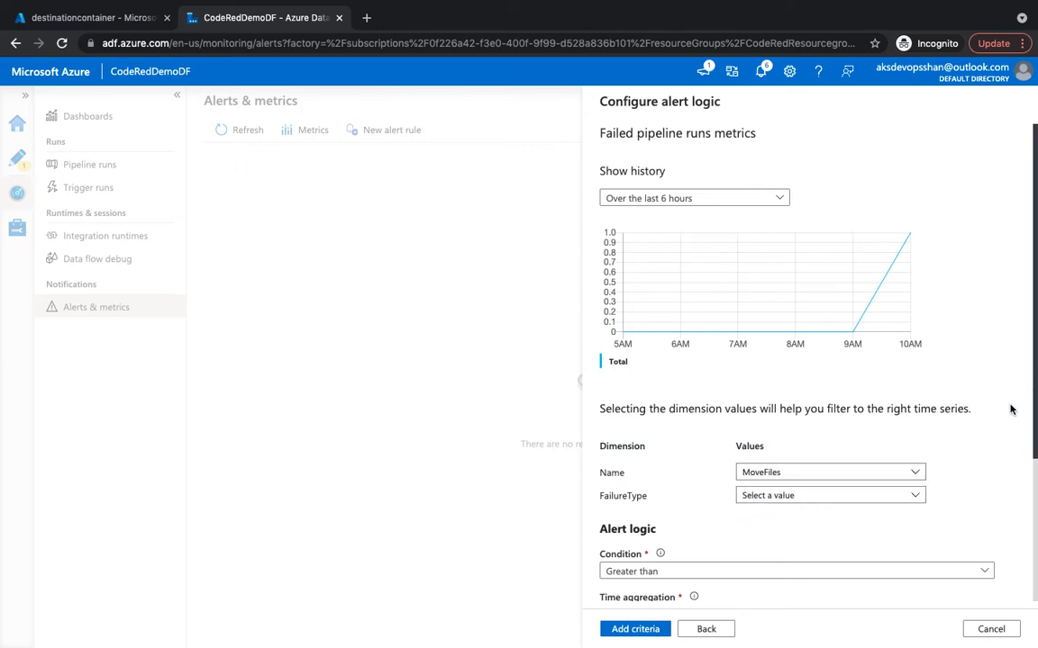
click(874, 496)
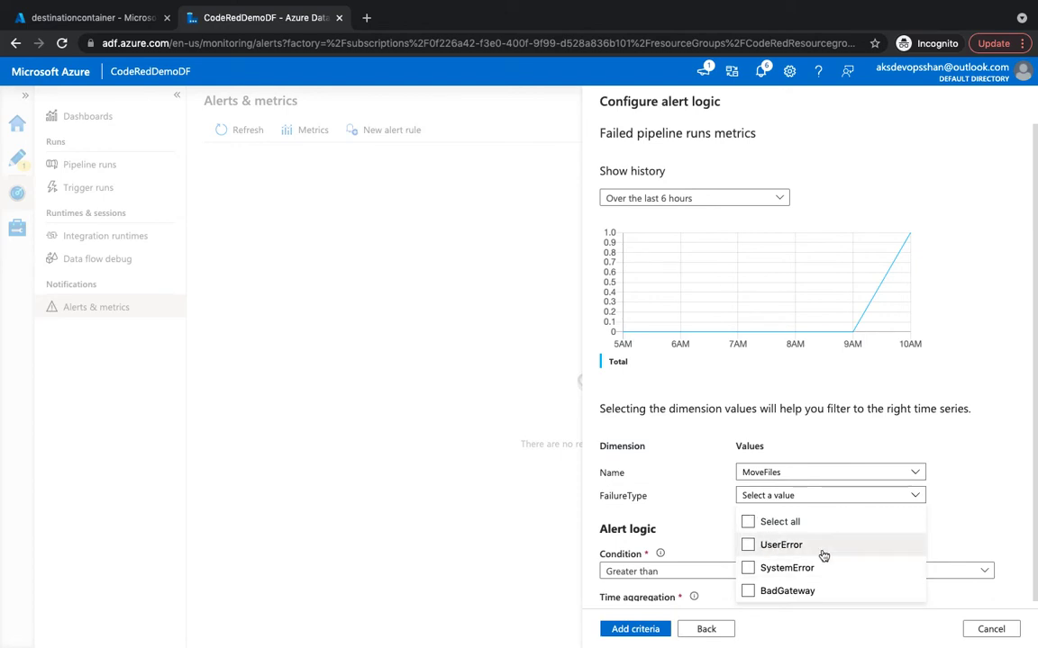
click(748, 546)
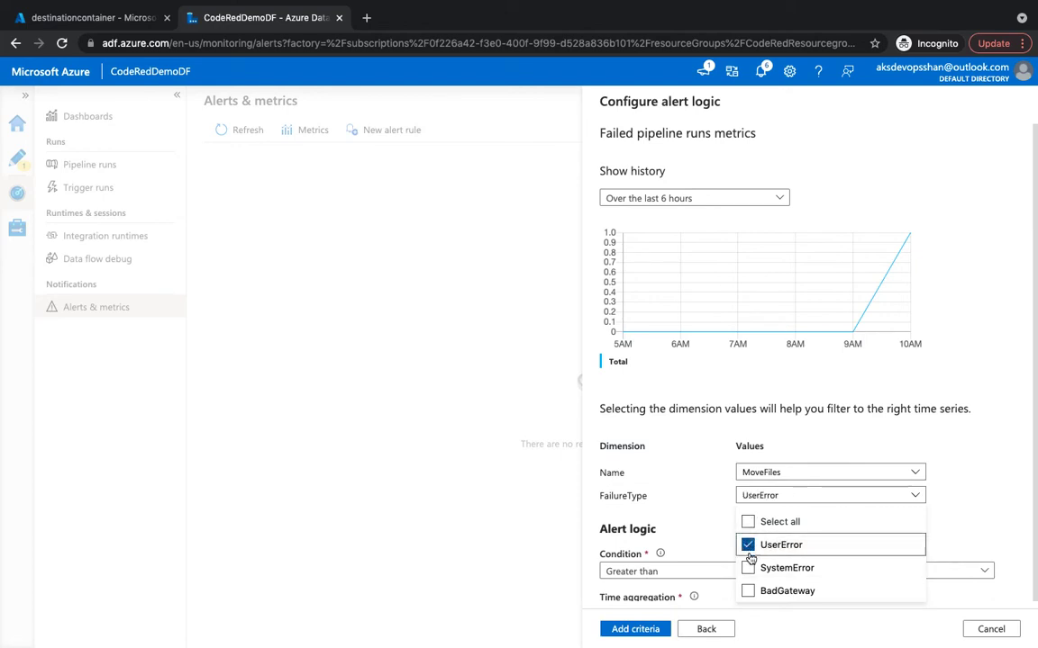
click(749, 569)
click(748, 592)
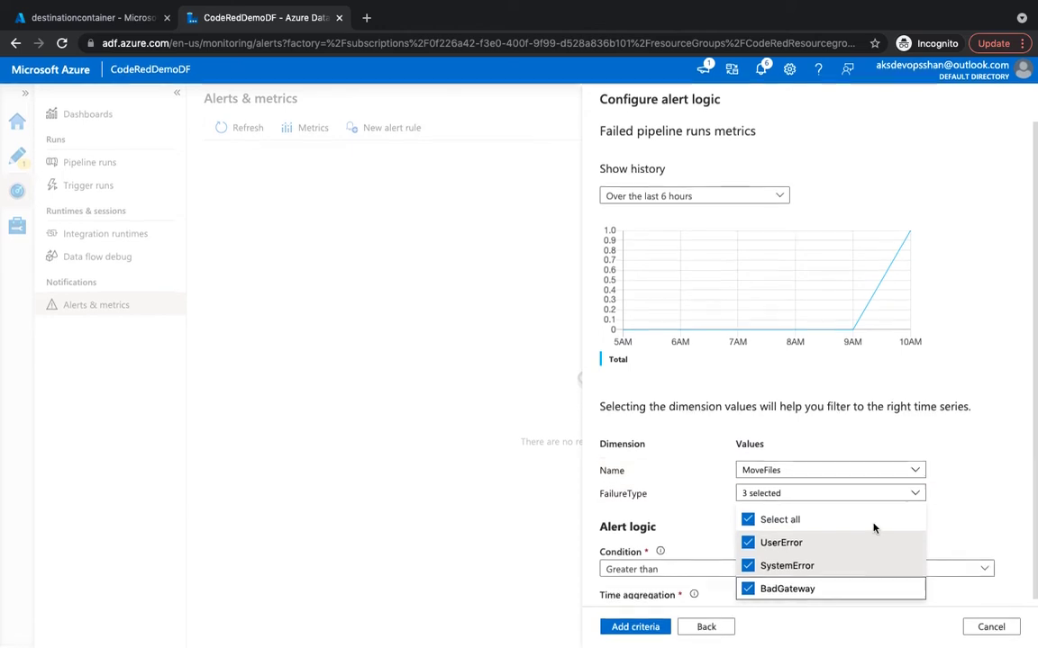
click(1003, 509)
Set Greater than threshold 1 over a 1-minute period and frequency, and add the criterion.
scroll(765, 514, down, 2)
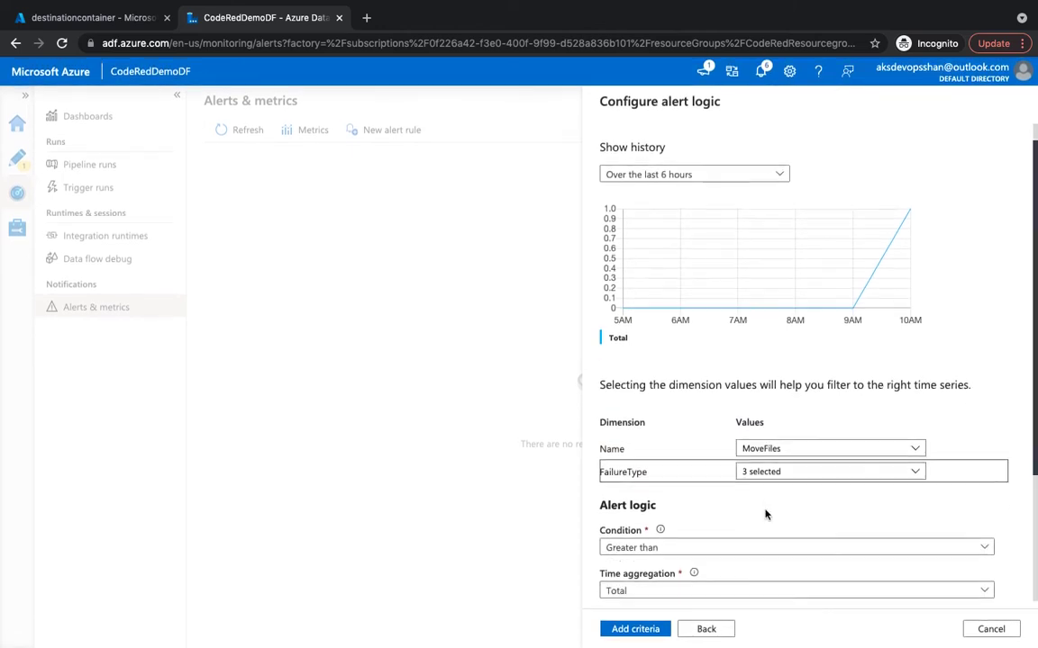
click(788, 522)
click(738, 559)
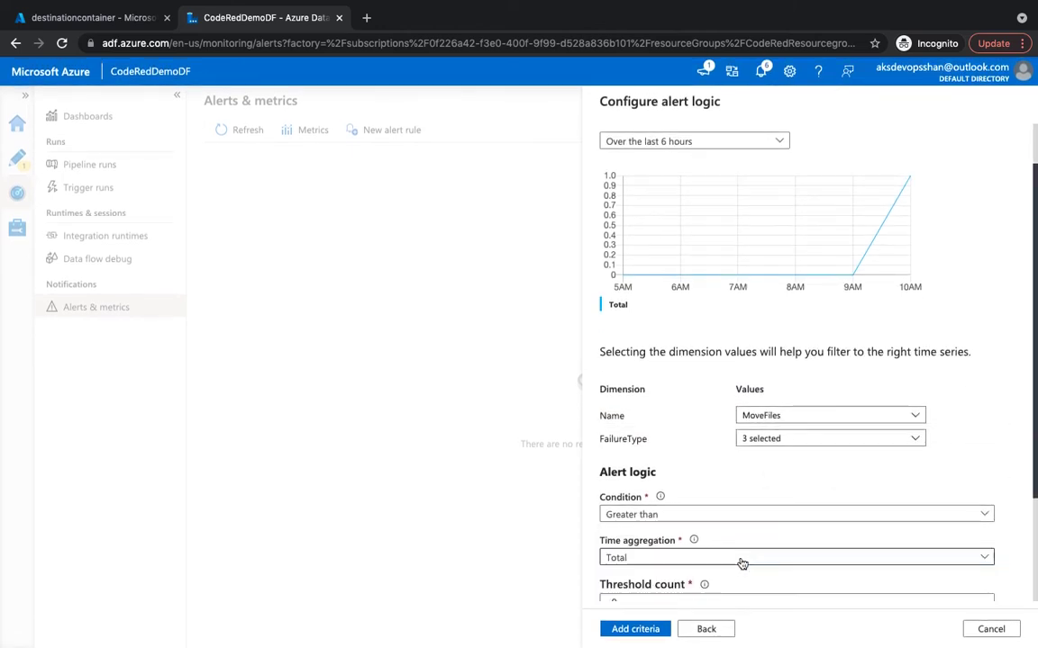
scroll(742, 564, down, 3)
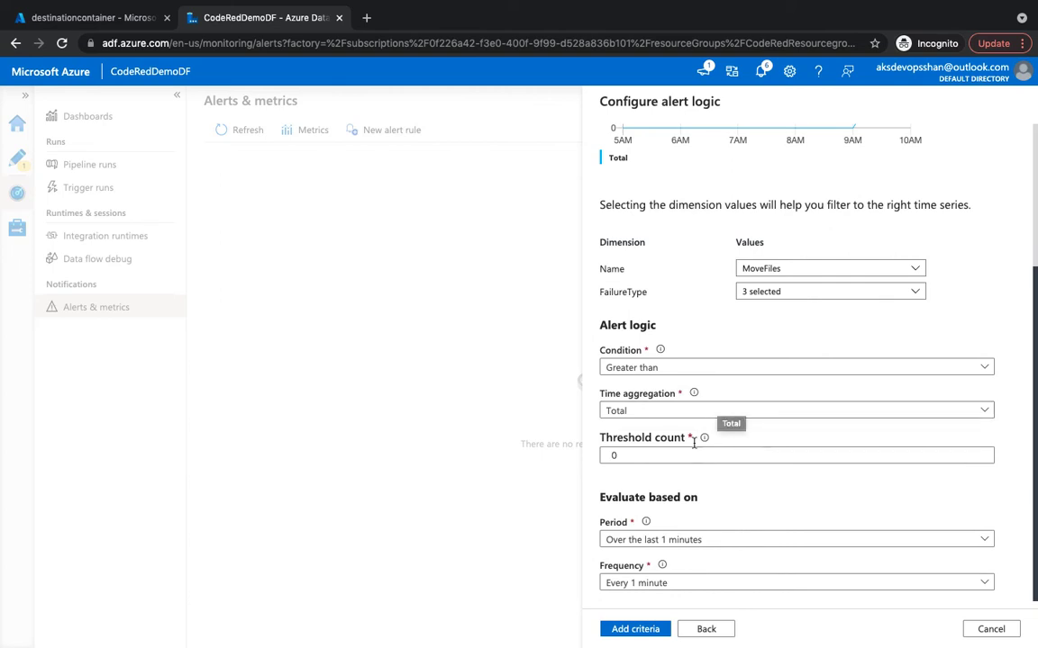
click(686, 455)
key(BackSpace)
text(1)
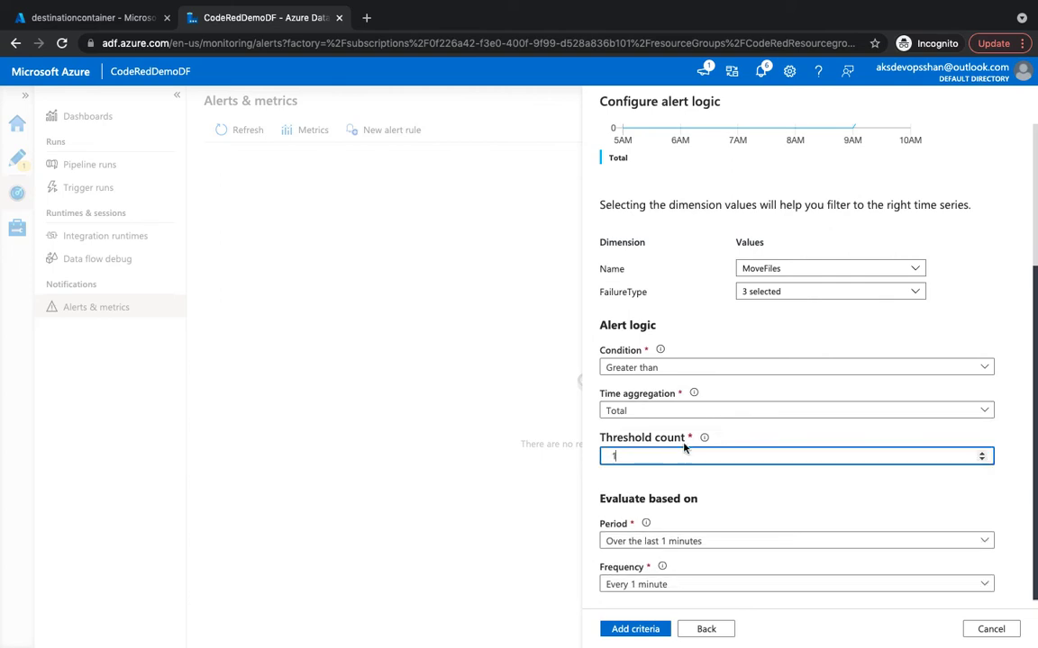
click(727, 545)
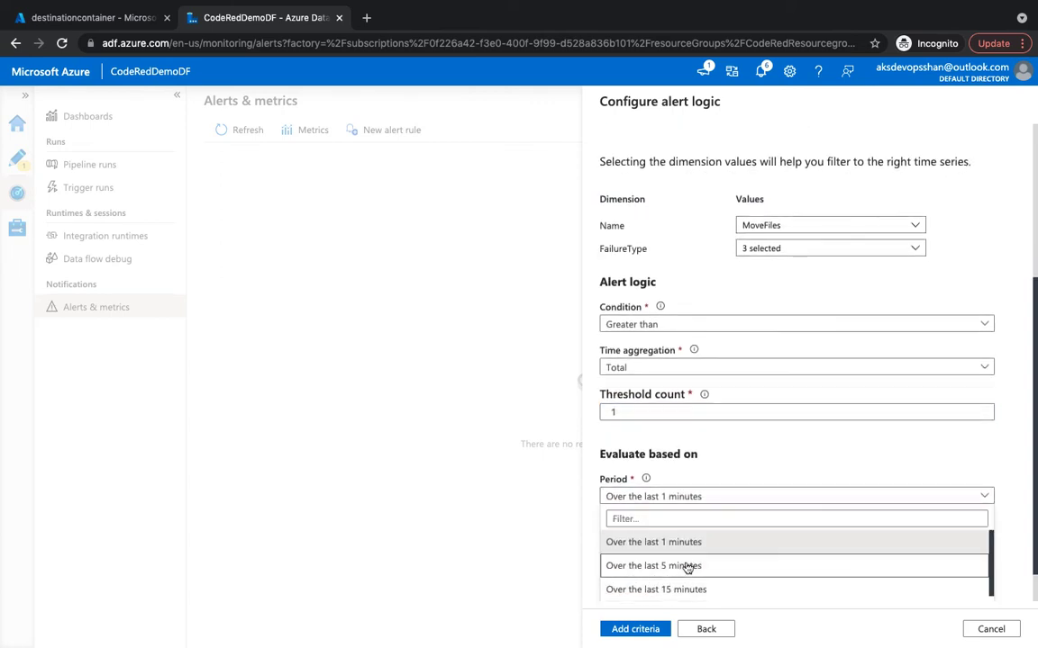
click(678, 568)
click(707, 543)
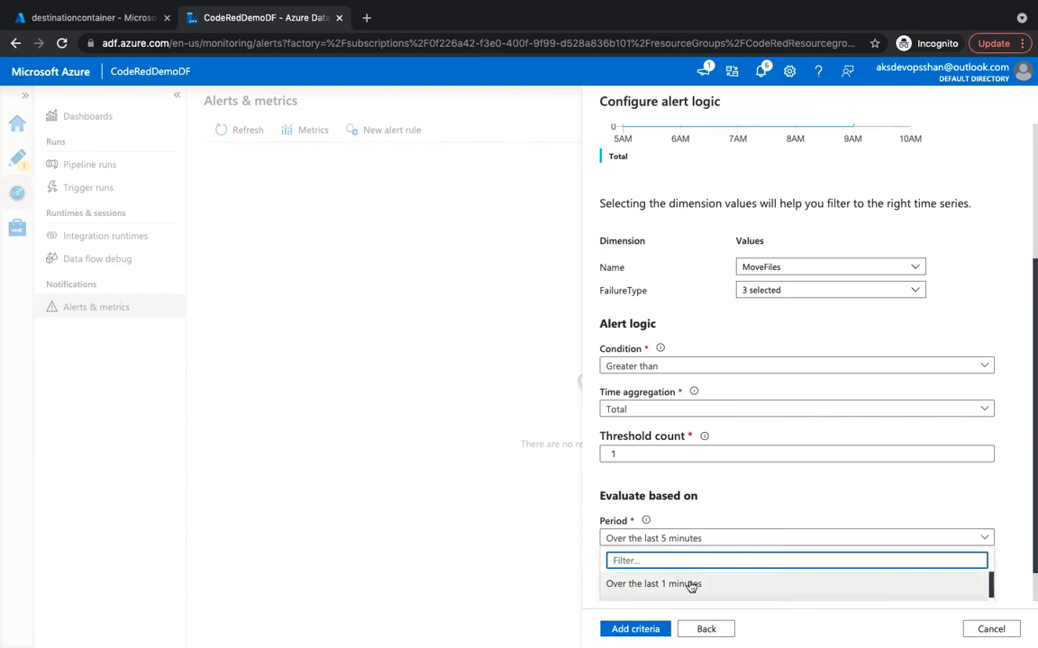
click(690, 585)
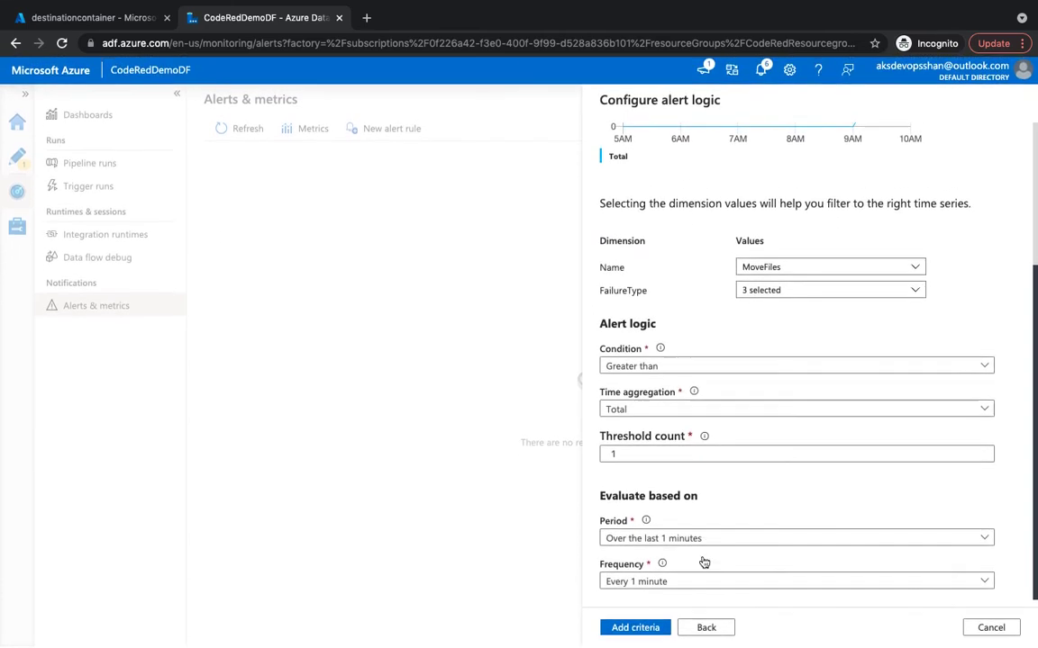
click(660, 585)
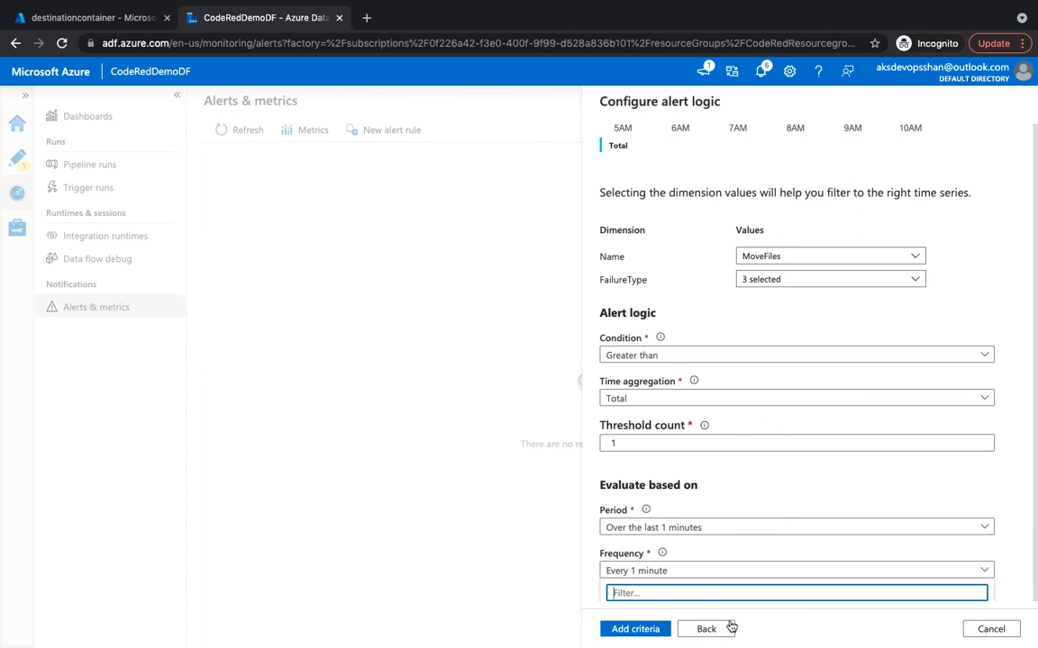
click(636, 629)
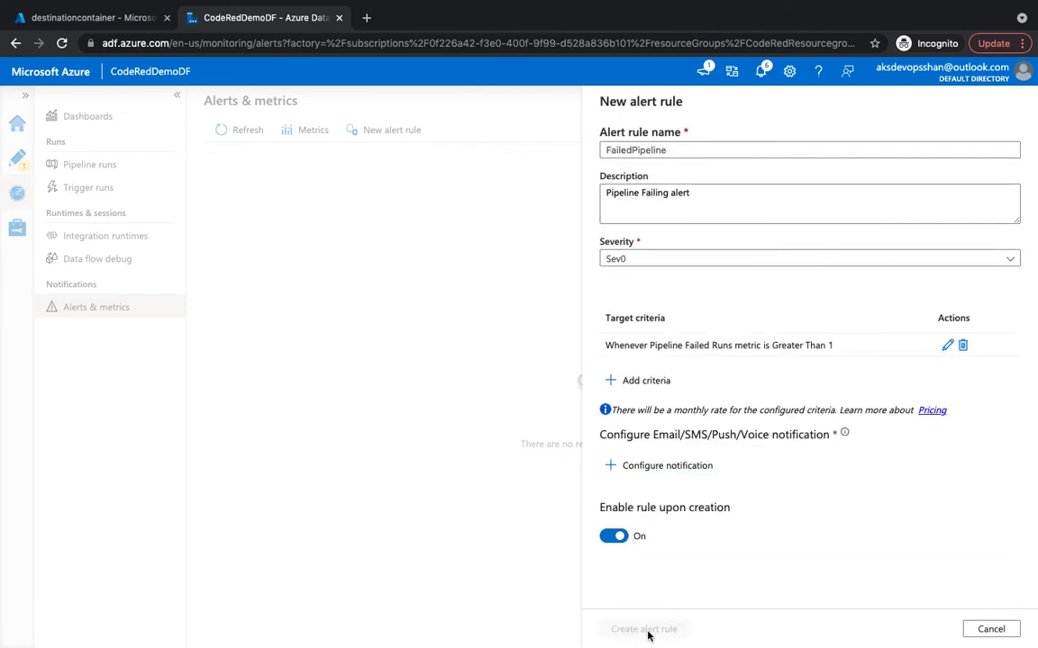
Create a new action group with both name and short name set to AdminAlert.
click(683, 467)
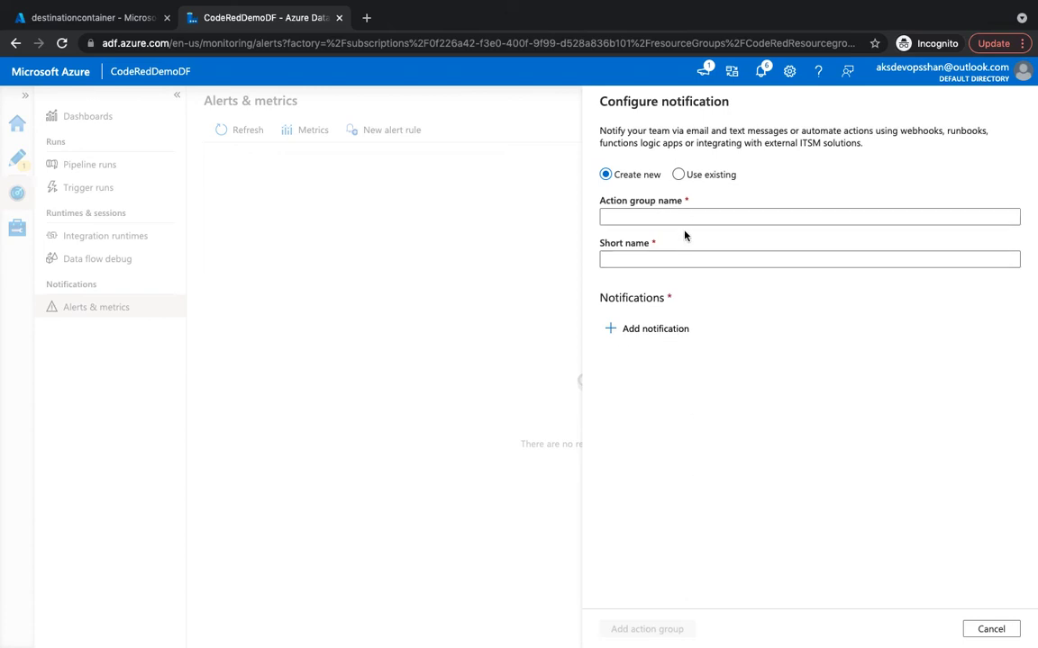
click(689, 219)
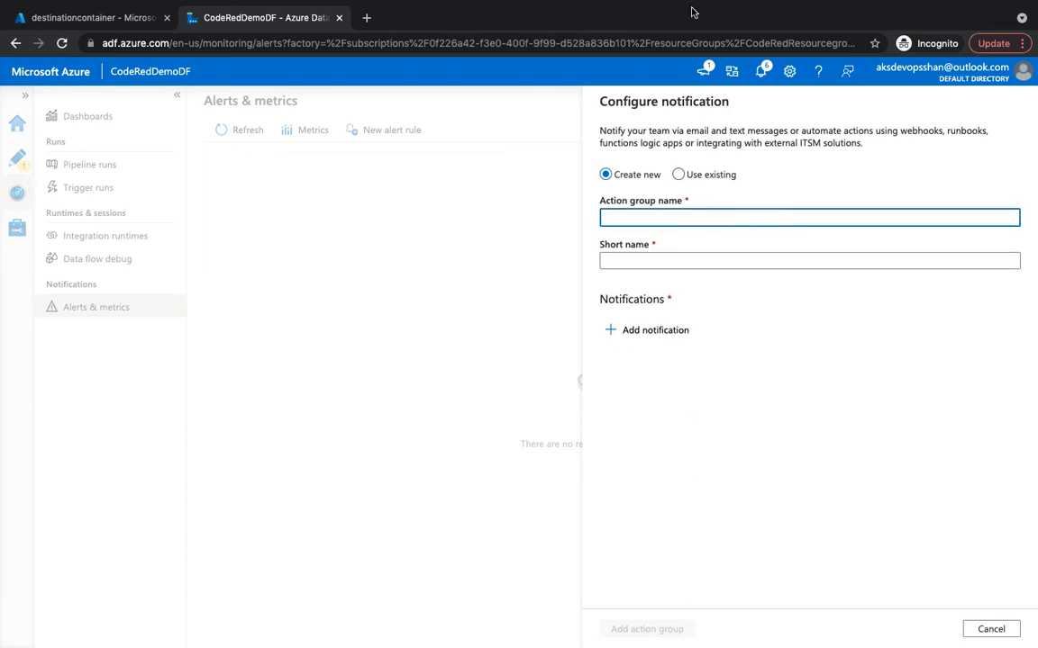
text(AdminAlert)
double_click(642, 220)
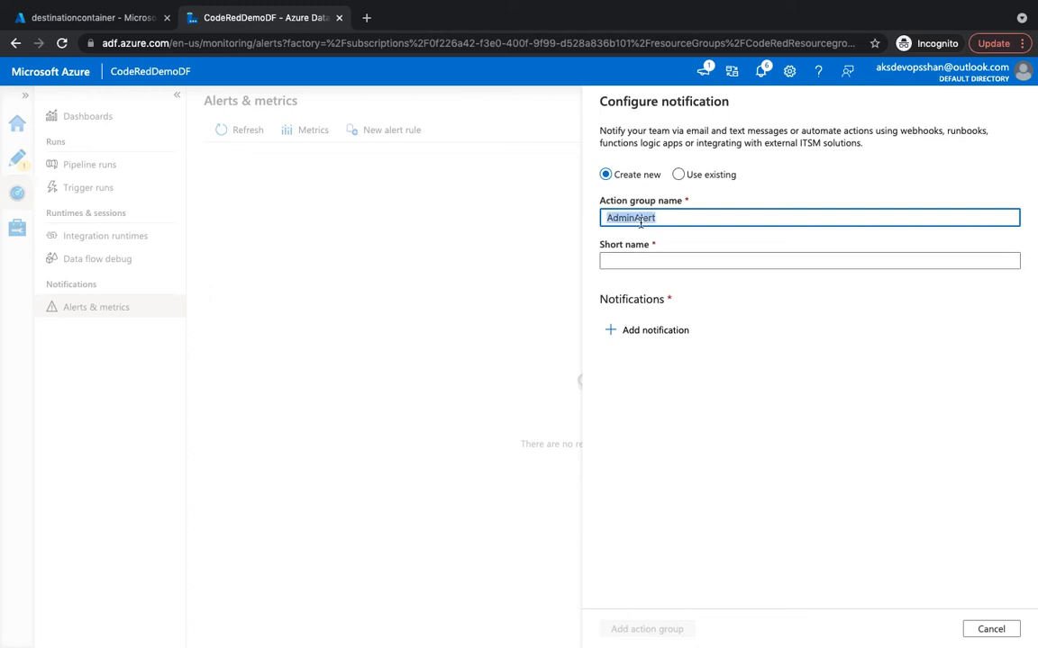
key(ctrl+c)
click(635, 257)
key(ctrl+v)
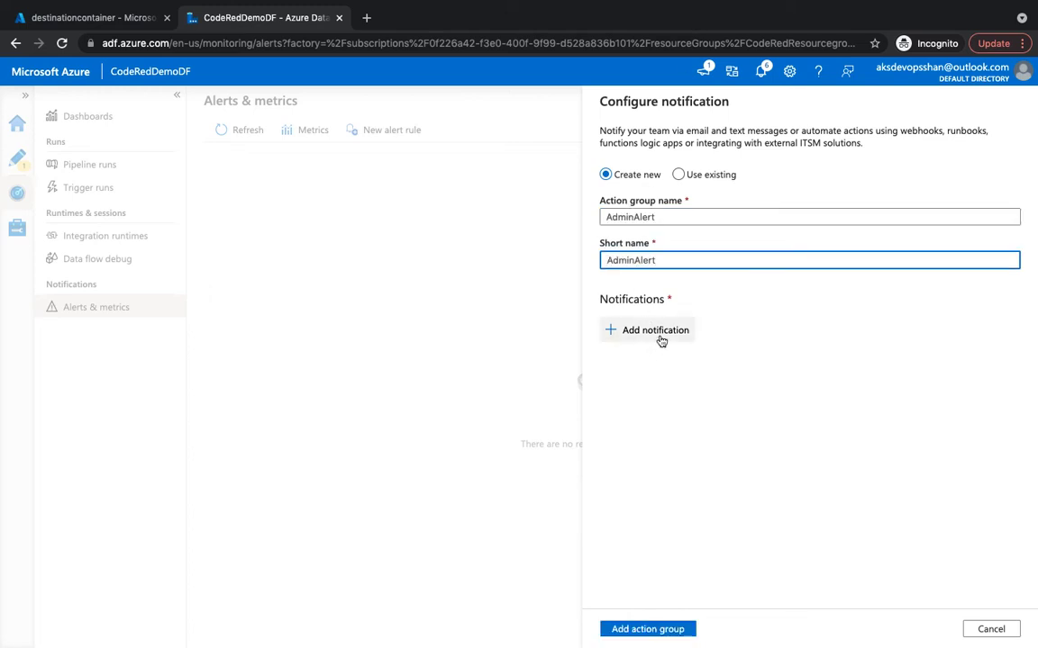
click(660, 338)
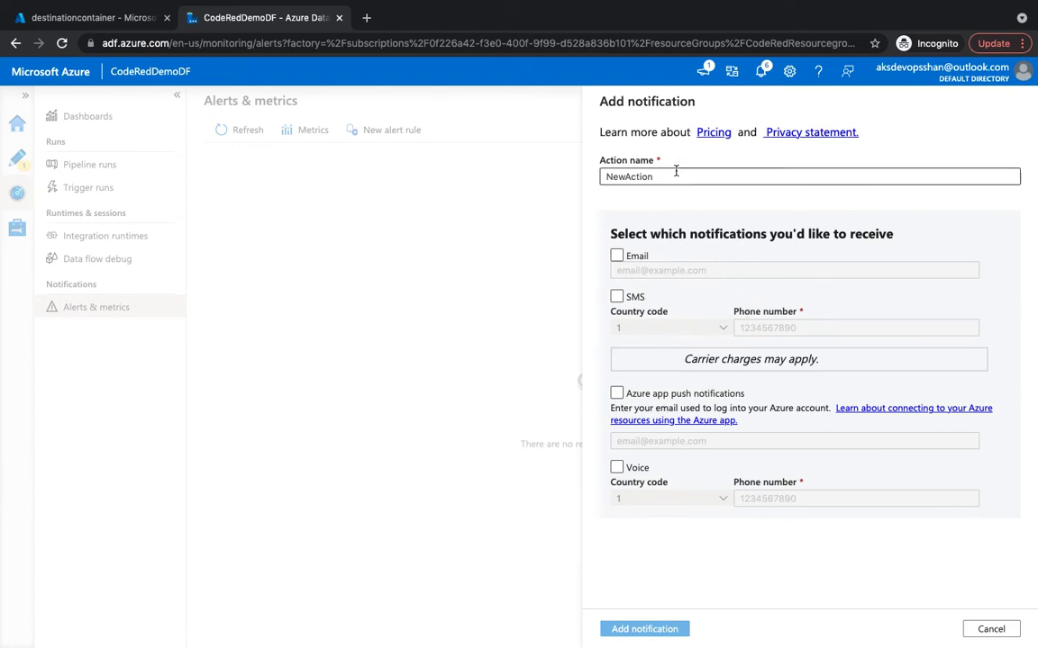
Save a NewAction notification with Email to the admin's e-mail address and SMS enabled.
click(616, 257)
click(640, 272)
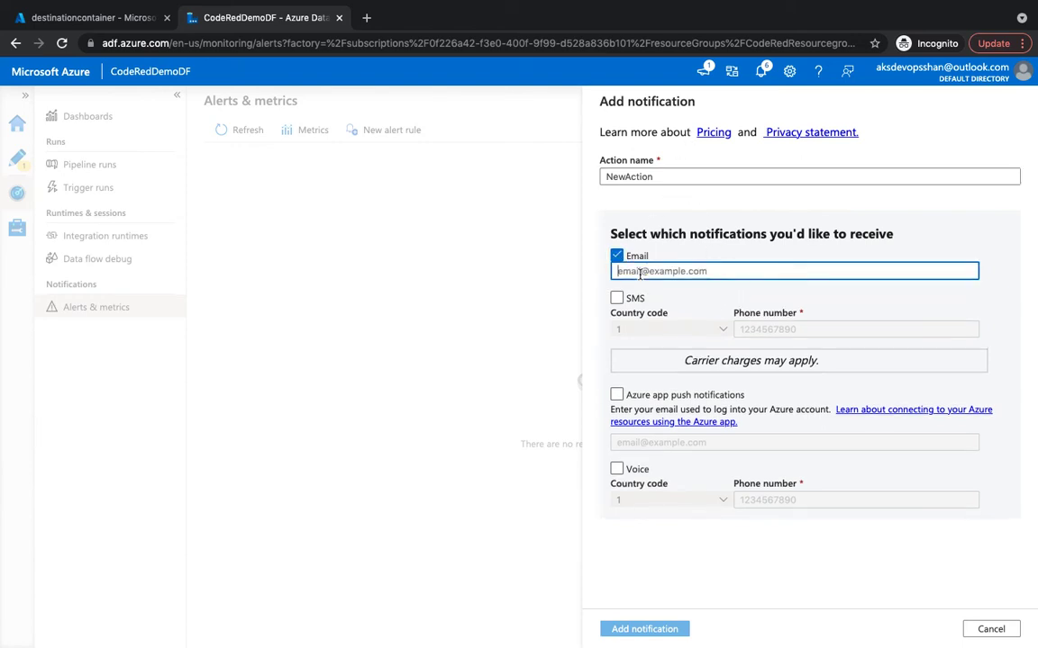
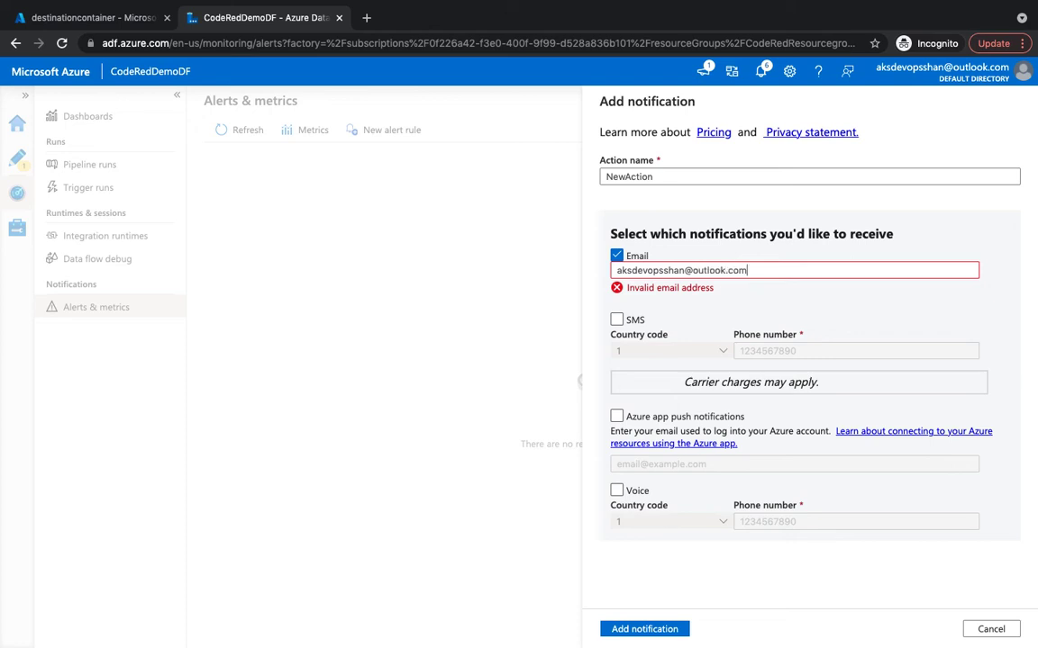
click(617, 298)
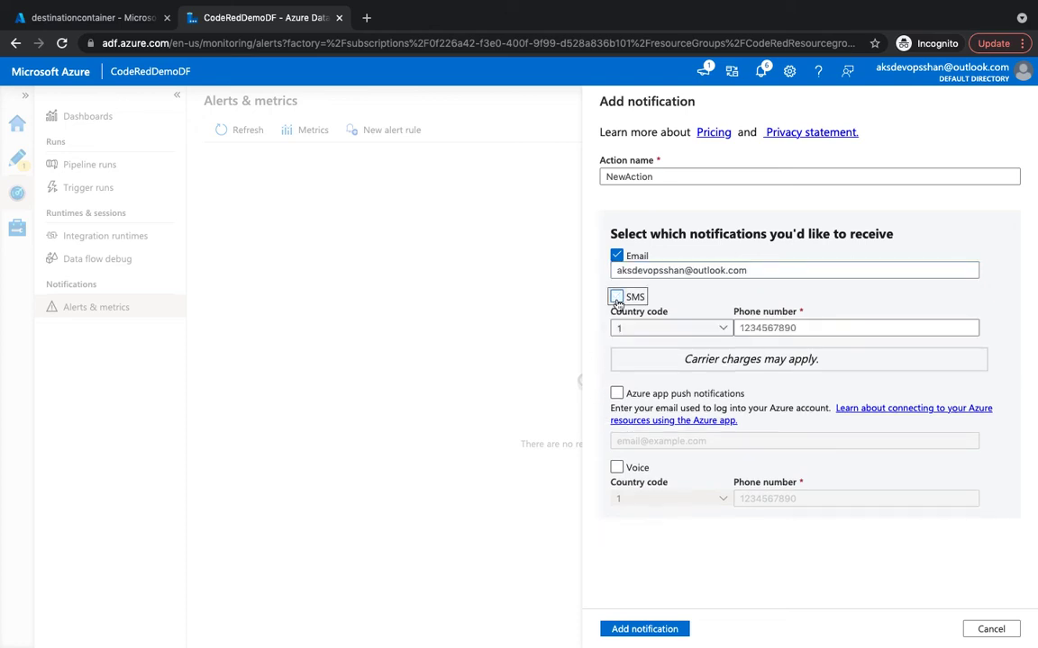
click(780, 329)
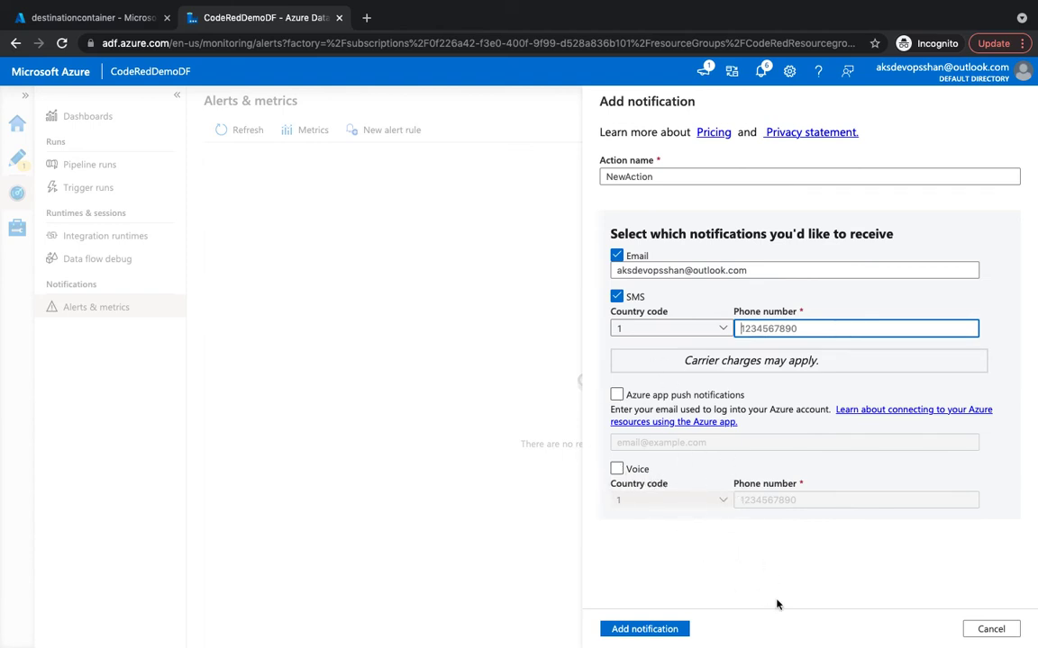
click(675, 629)
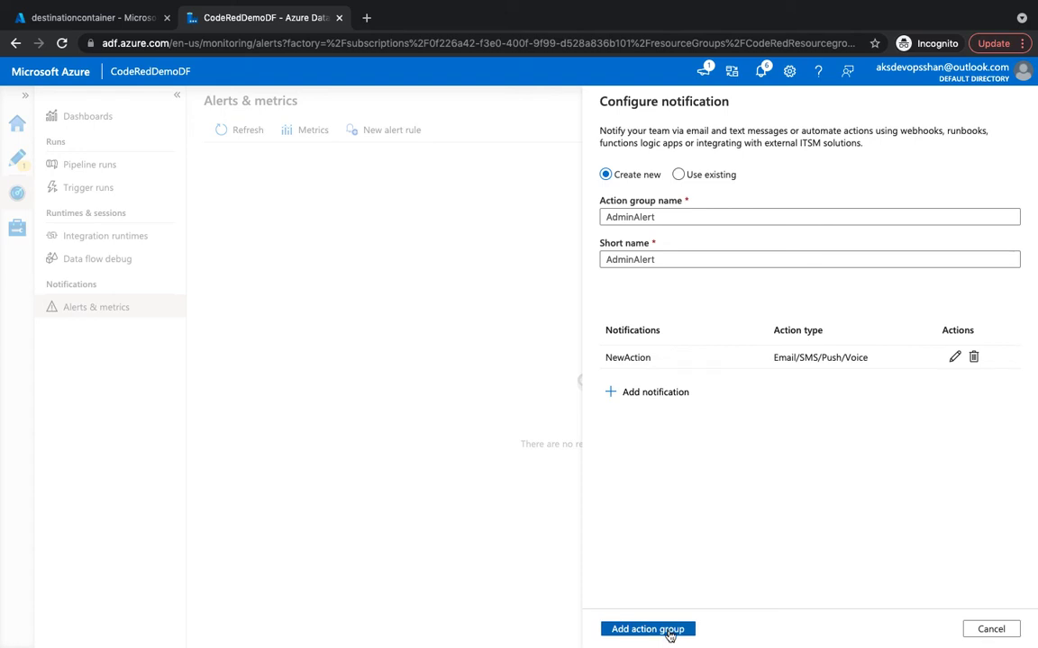
Add the missing SMS phone number to NewAction and attach AdminAlert to the alert rule.
click(669, 632)
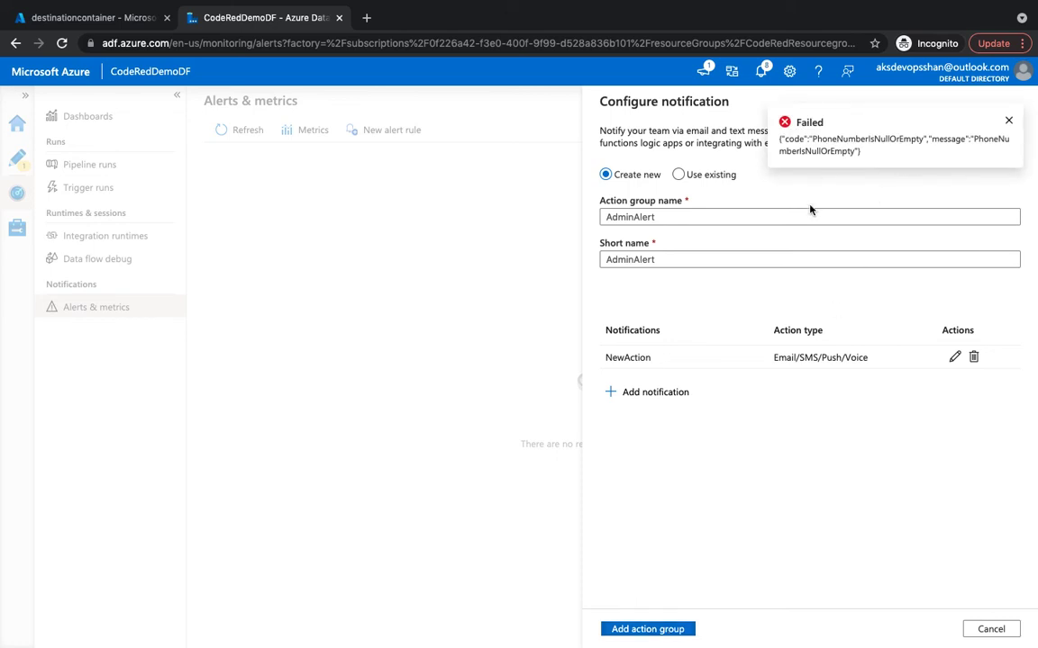
click(954, 357)
click(802, 328)
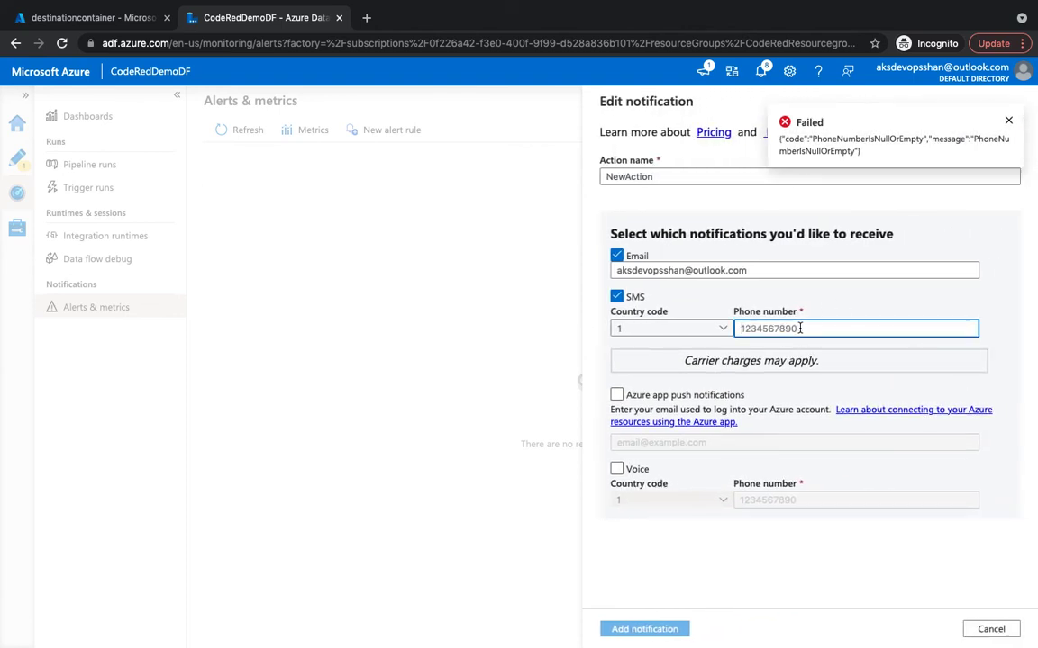
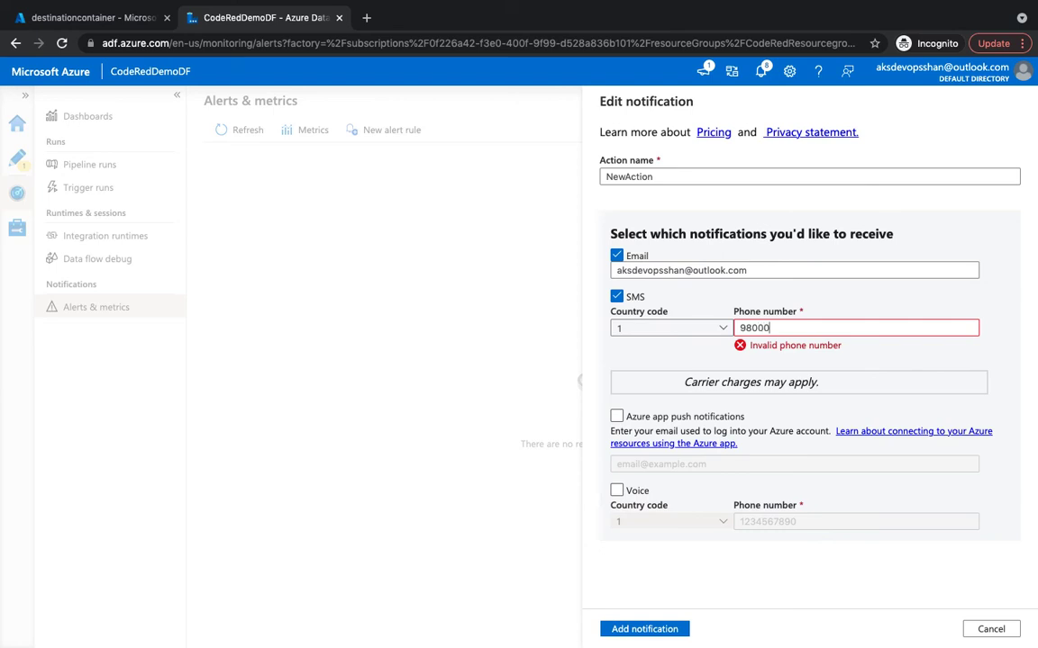
click(677, 631)
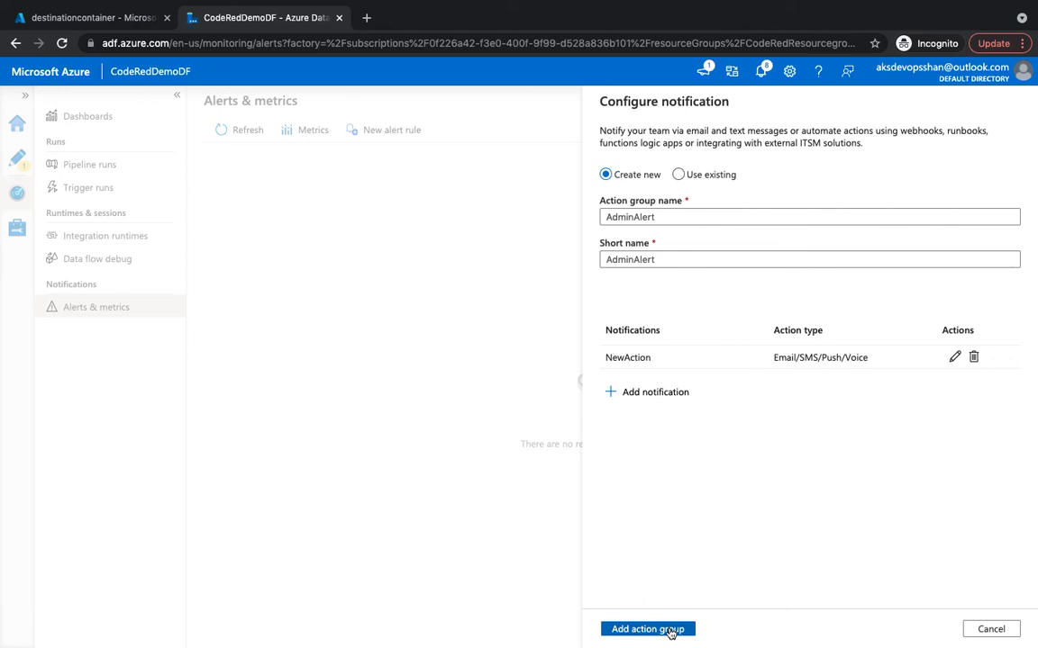
click(669, 630)
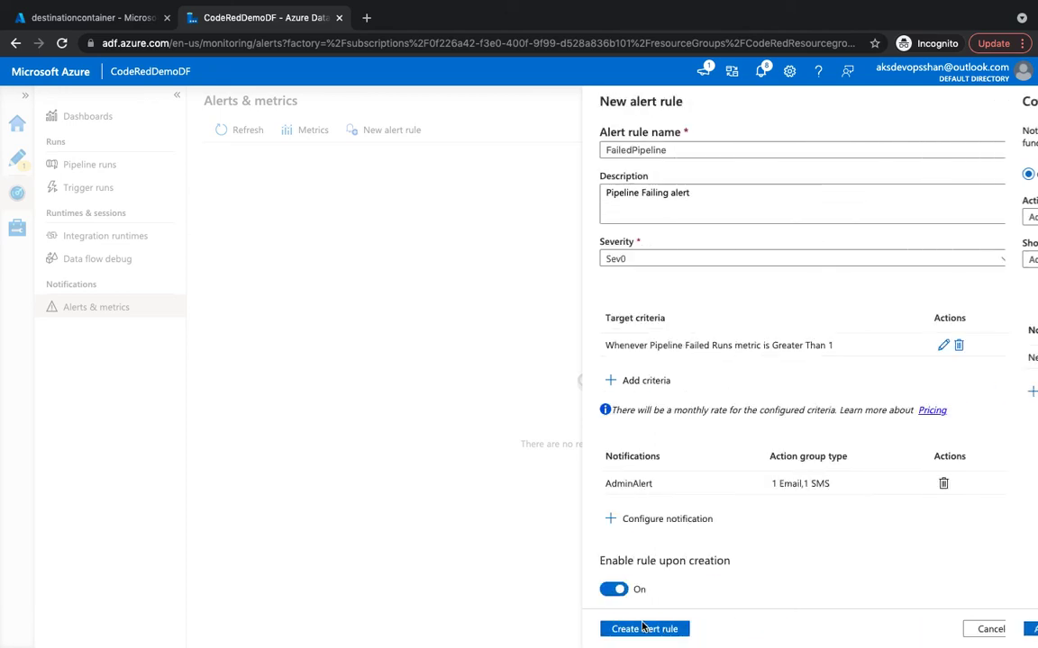
Create the FailedPipeline alert rule, now listed as enabled for 1 Pipeline resource.
click(678, 628)
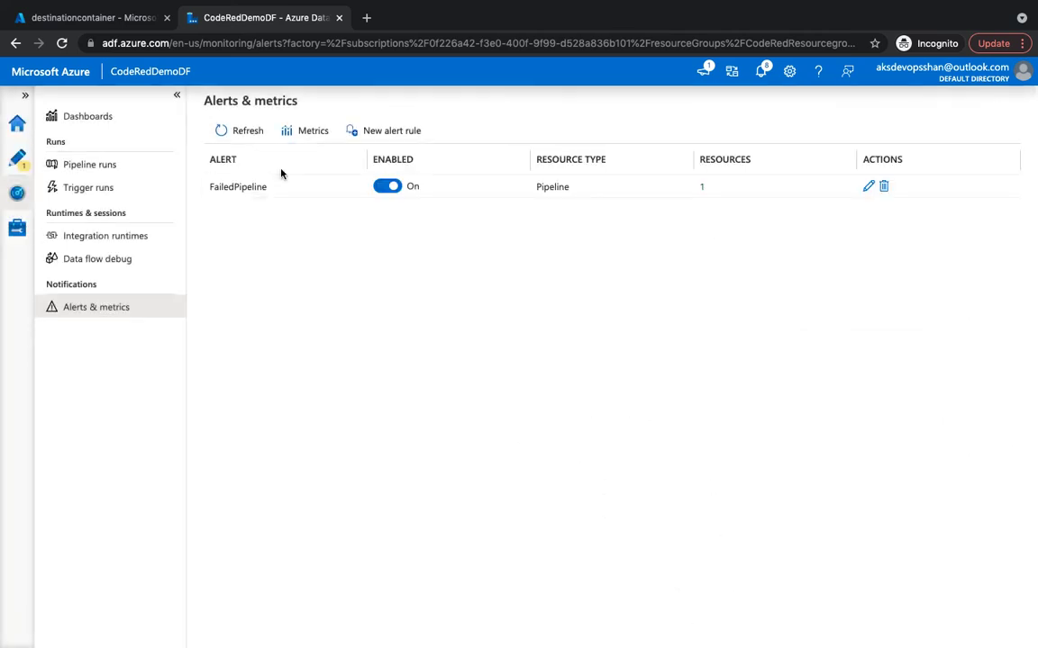
Start a new alert rule named SuccesfullPipeline with severity Sev4.
click(402, 133)
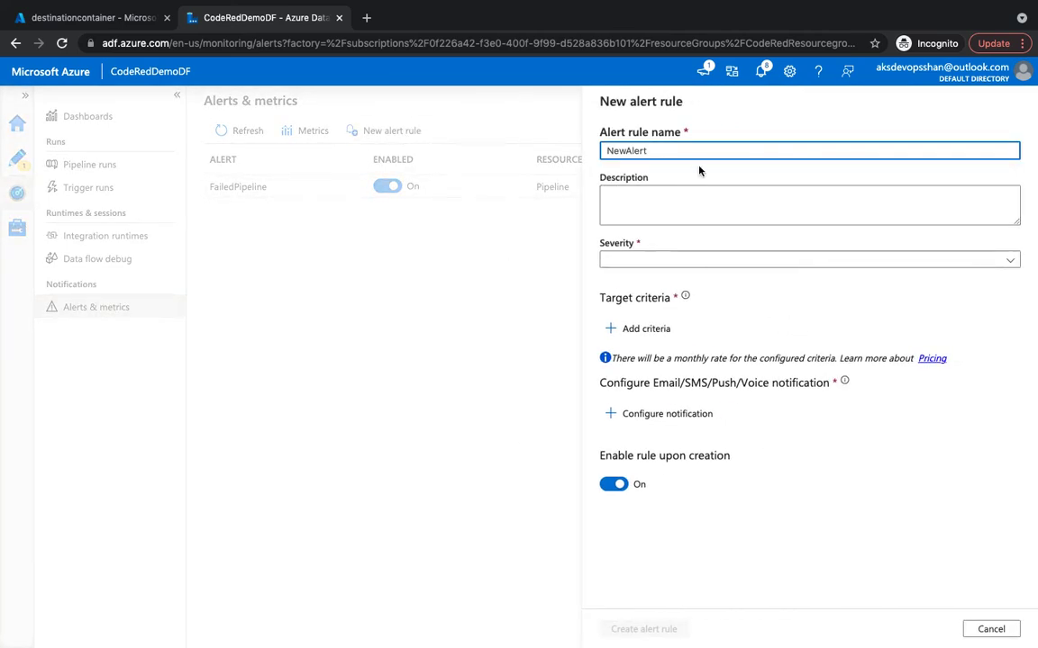
double_click(629, 151)
text(Suc)
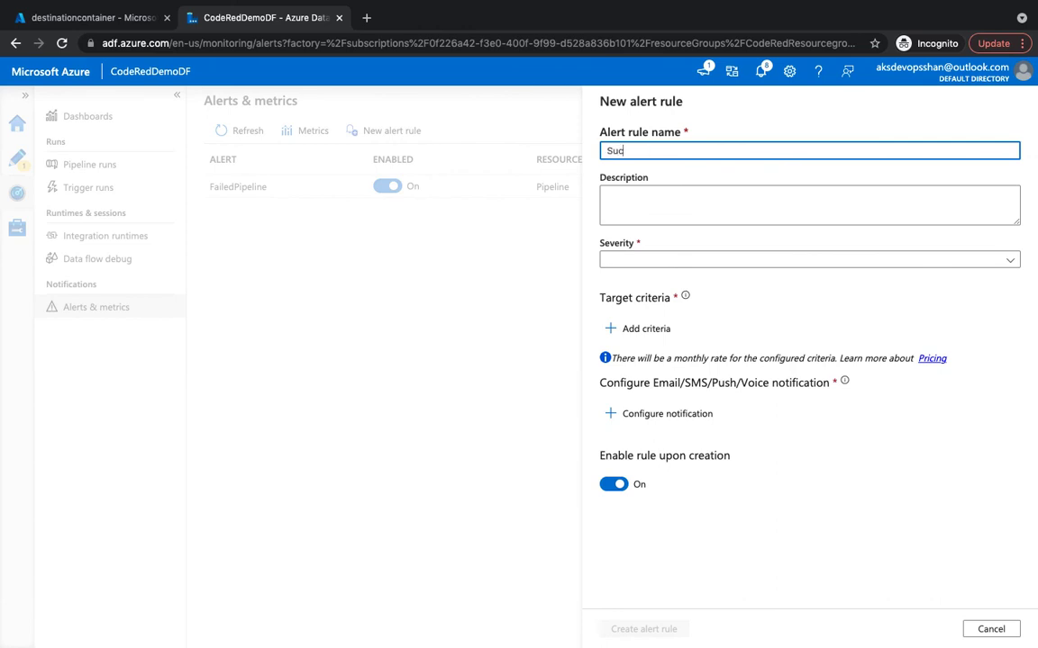
text(cesfullPipeline)
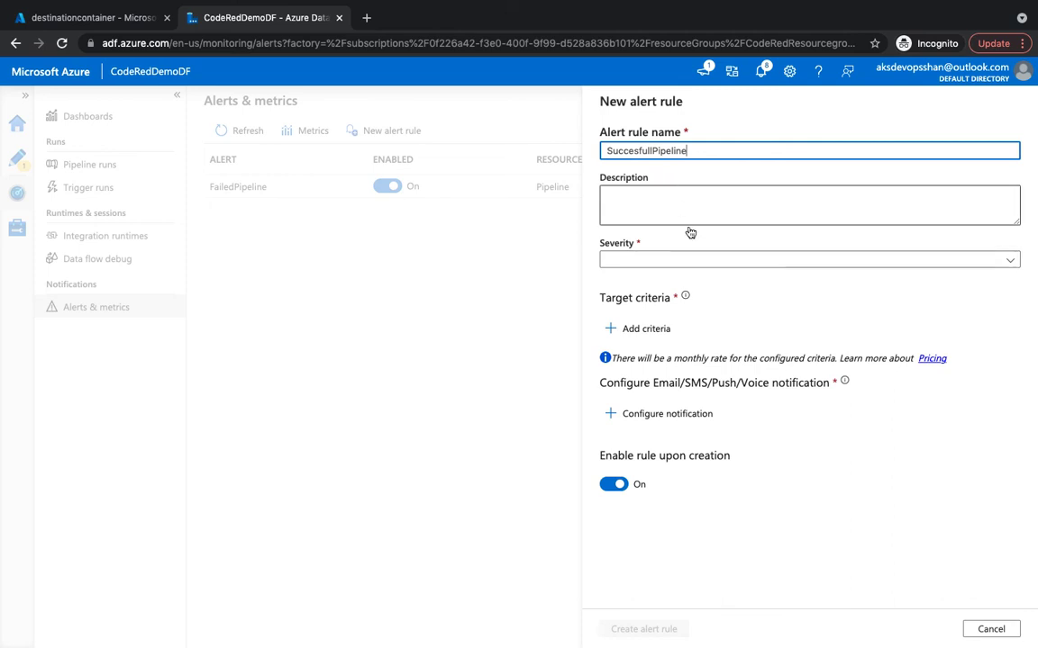
click(742, 263)
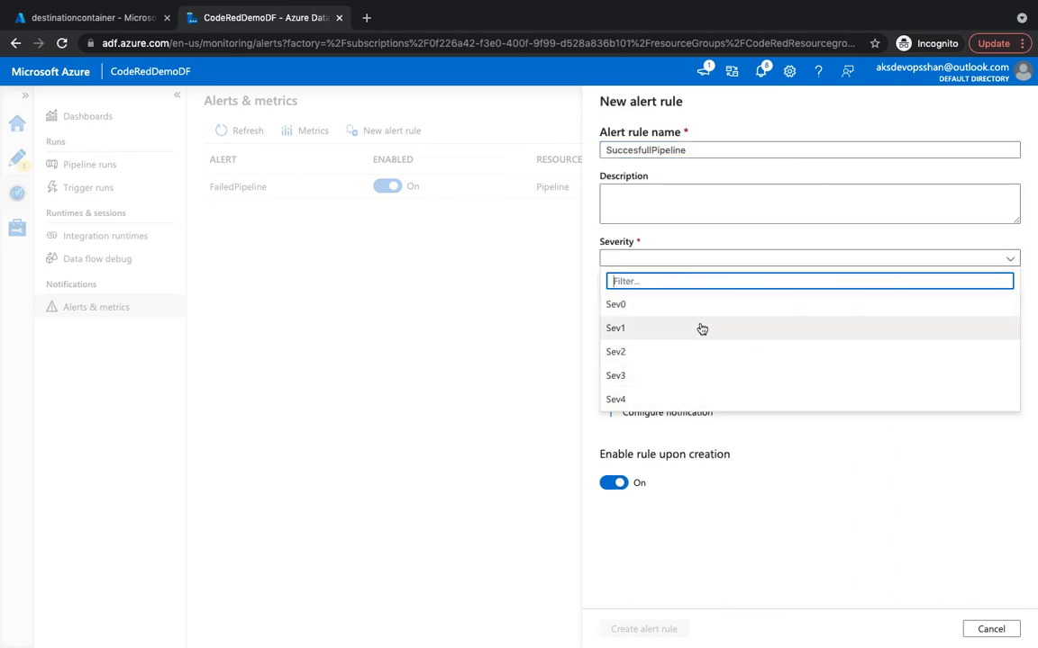
click(651, 406)
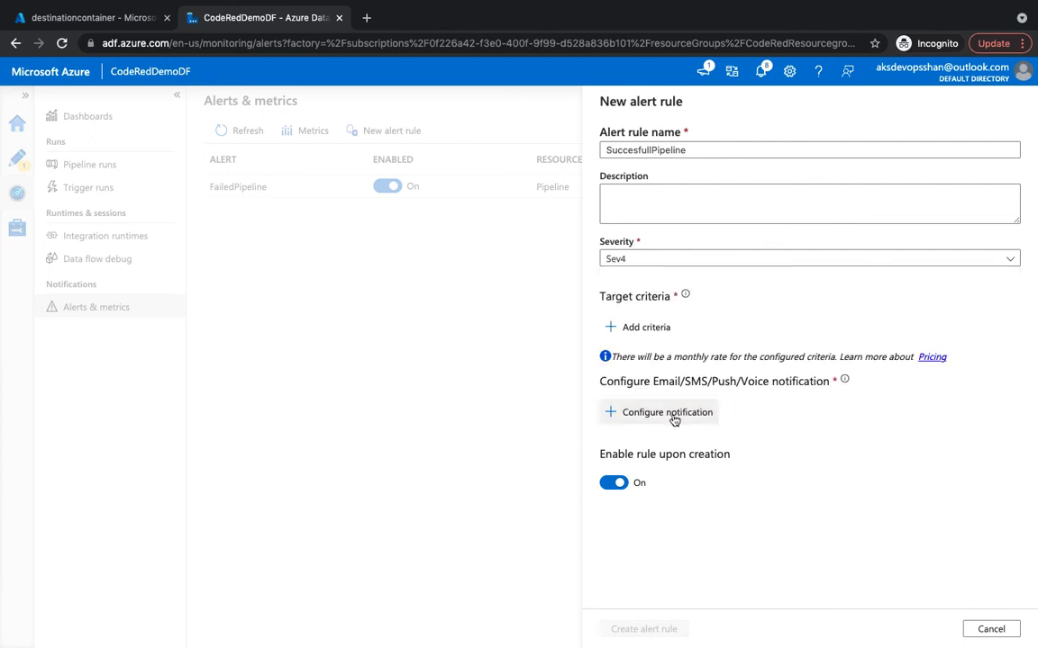
Attach the existing AdminAlert action group to the rule's notifications.
click(680, 414)
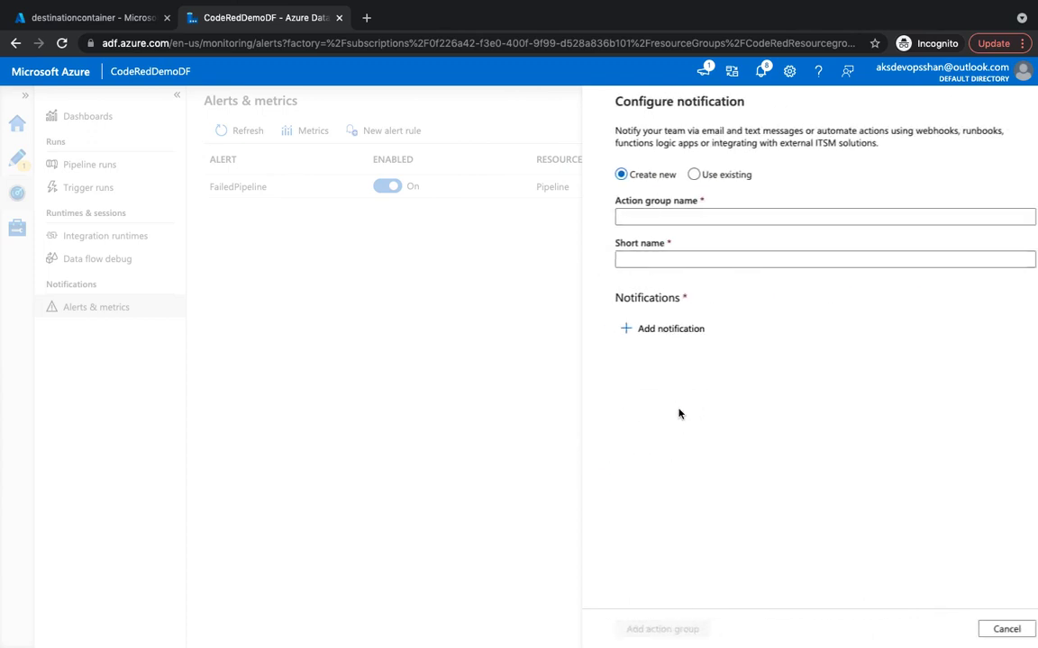
click(678, 174)
click(709, 216)
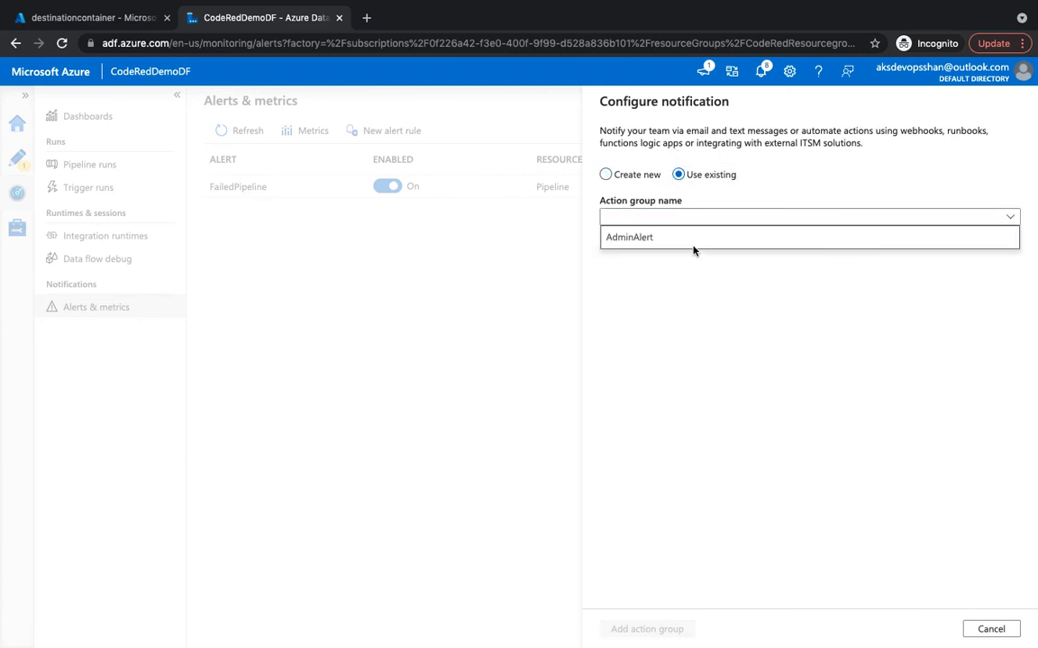
click(695, 240)
click(621, 631)
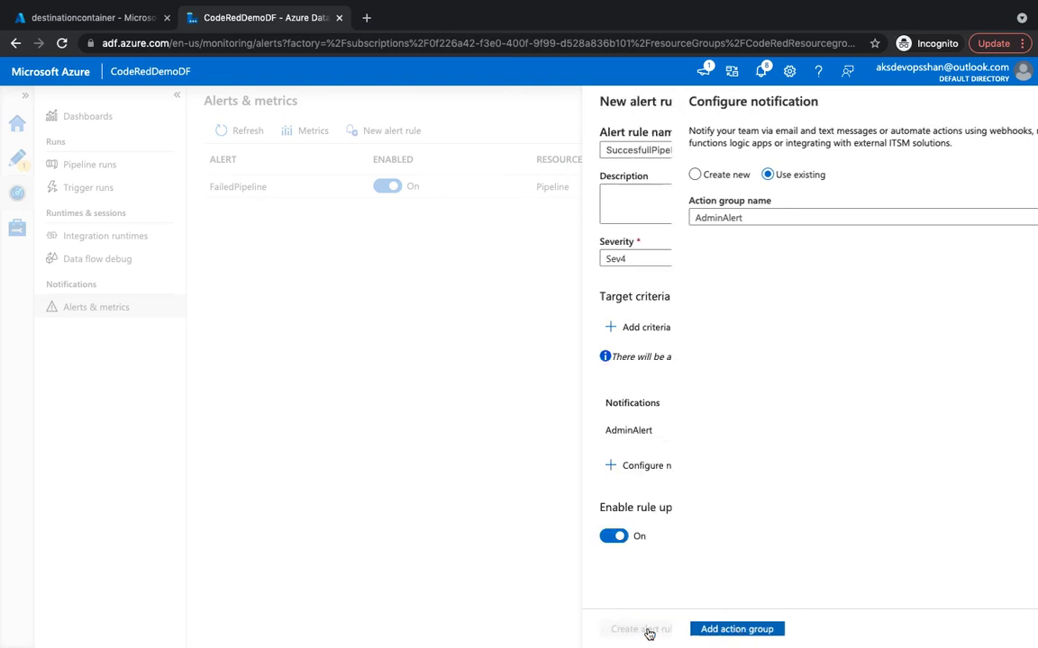
Add a Succeeded pipeline runs greater-than-0 condition and create the SuccesfullPipeline rule.
click(644, 329)
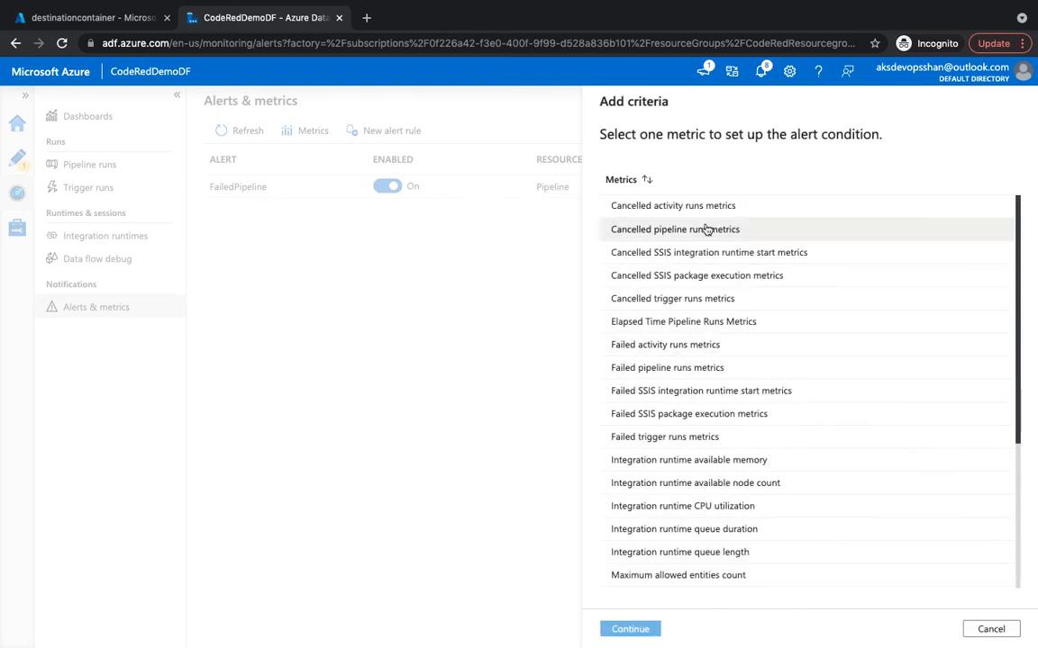
scroll(694, 427, down, 4)
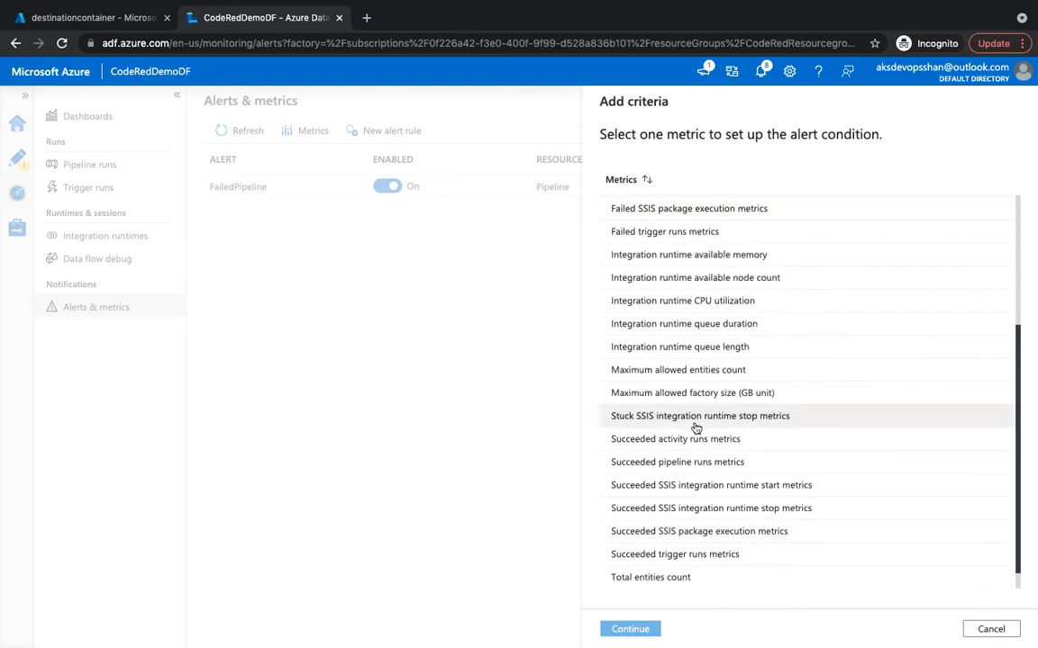
click(703, 441)
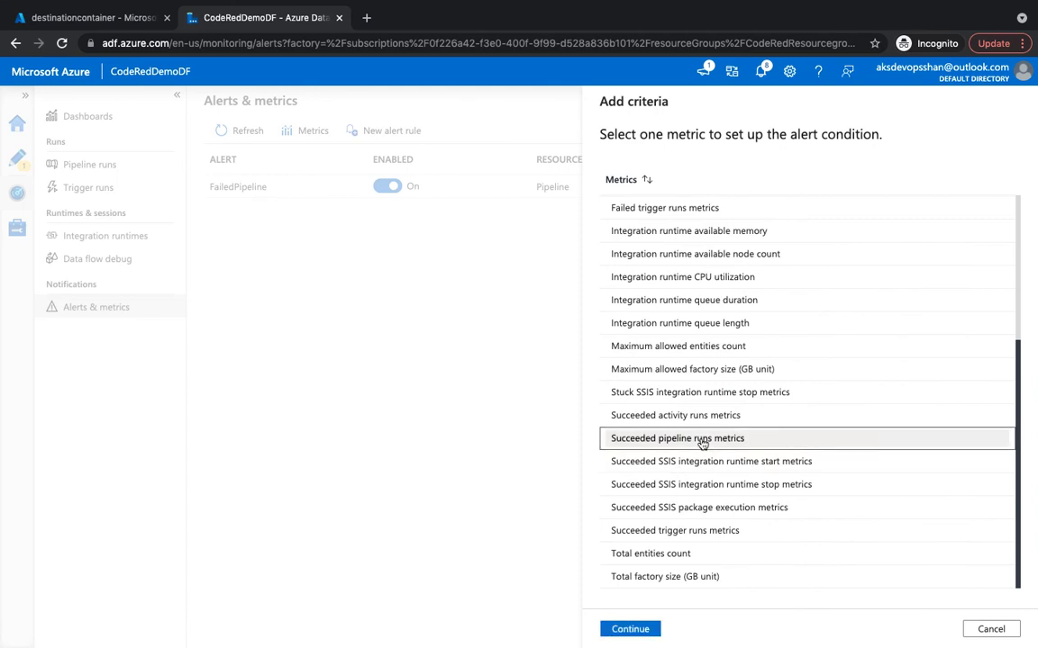
click(629, 629)
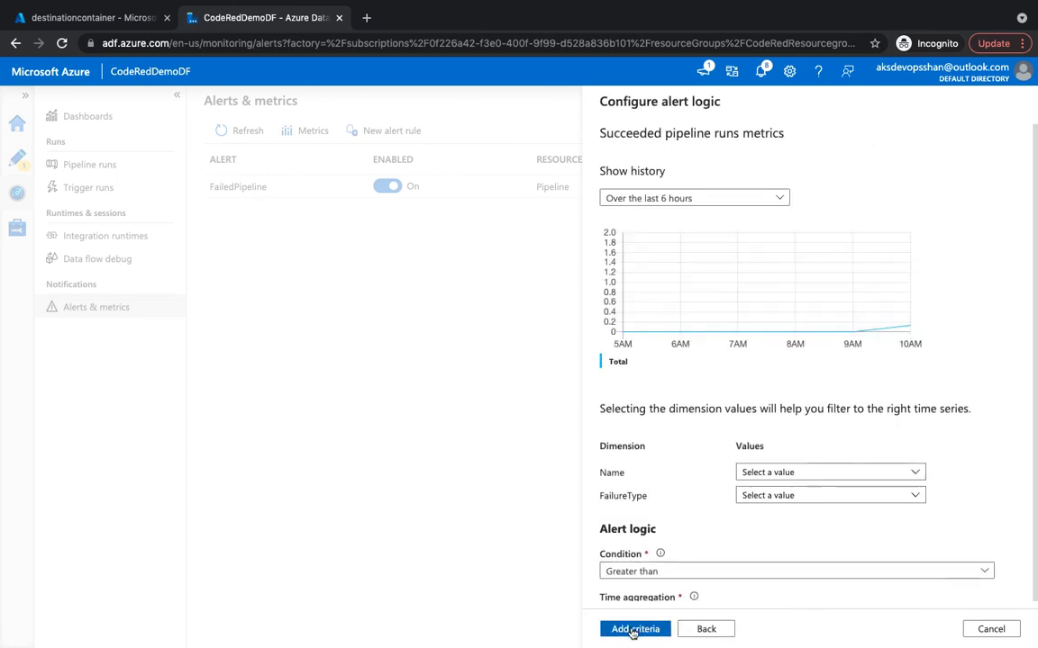
click(633, 629)
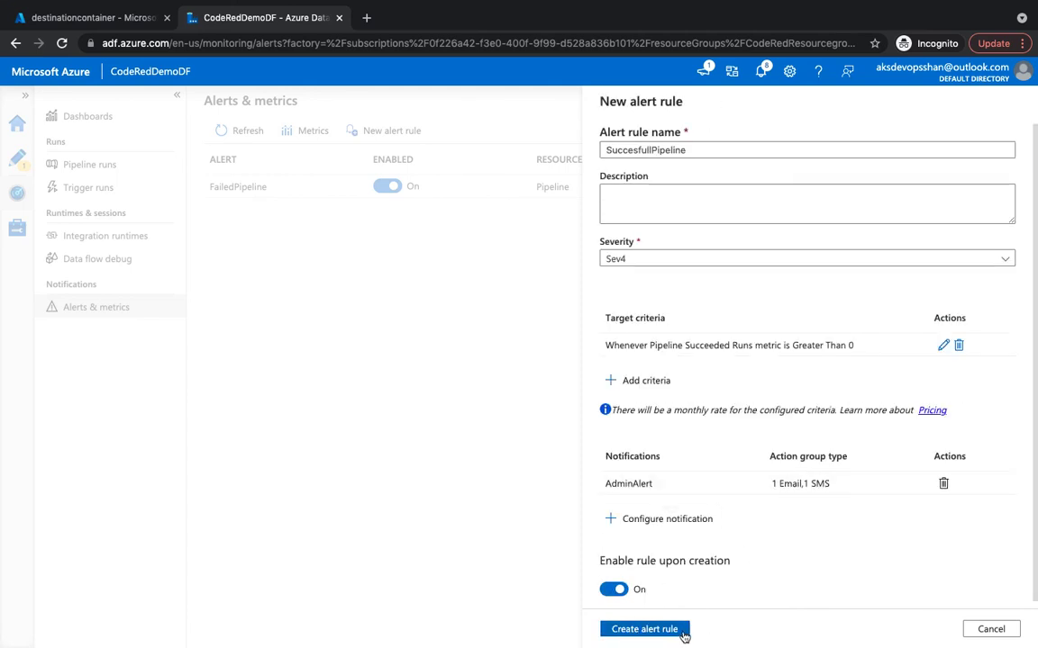
click(668, 635)
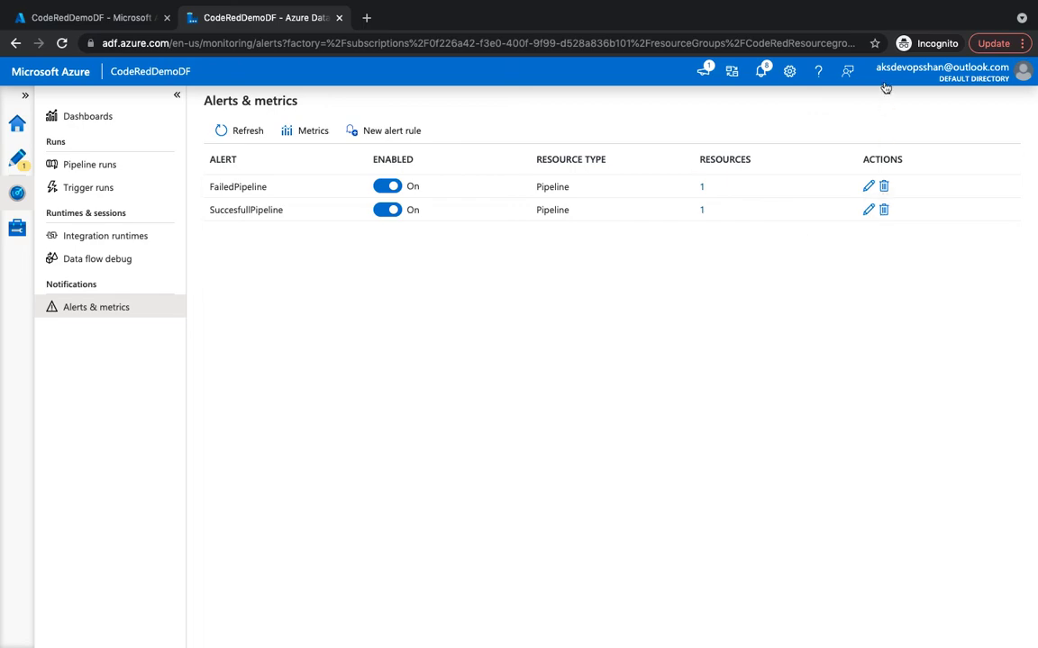
Return to the Alerts & metrics list showing FailedPipeline and SuccesfullPipeline enabled.
mouse_move(827, 6)
click(781, 7)
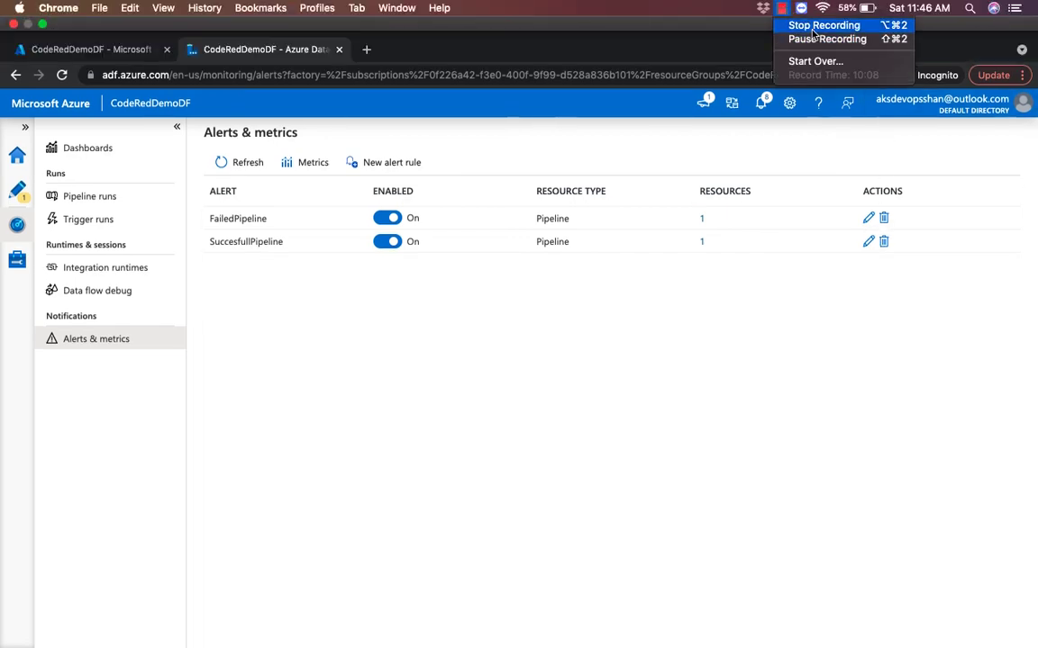